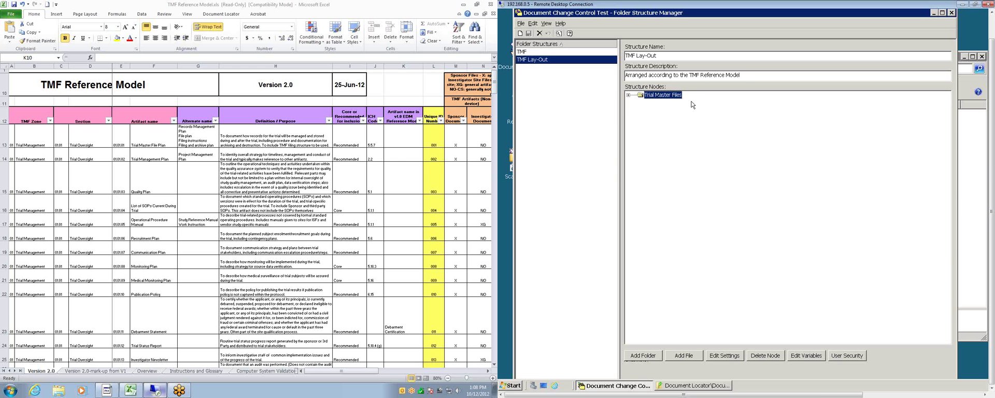
# Expand TMF Lay-Out's Trial Master Files node to show Site Level Files and Trial Level Files.
pyautogui.click(630, 96)
# Open Trial Level Files, Zone 01 and Section 01 to reveal Artifacts 01–03.
pyautogui.click(641, 110)
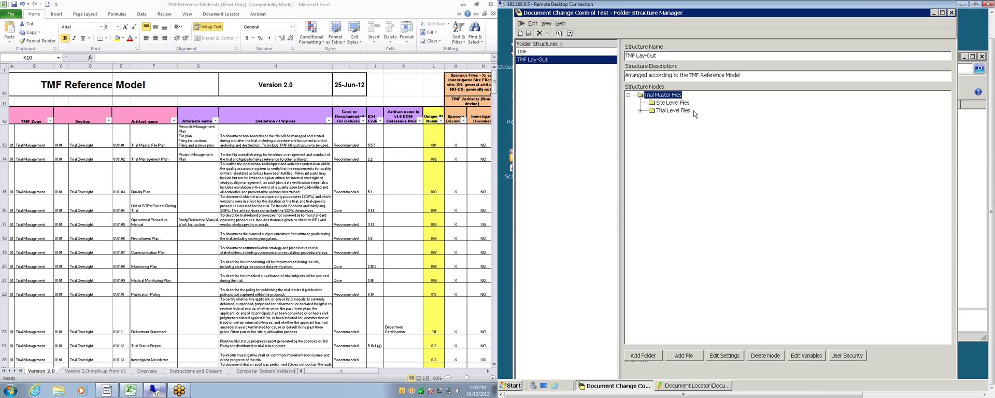
pyautogui.click(640, 110)
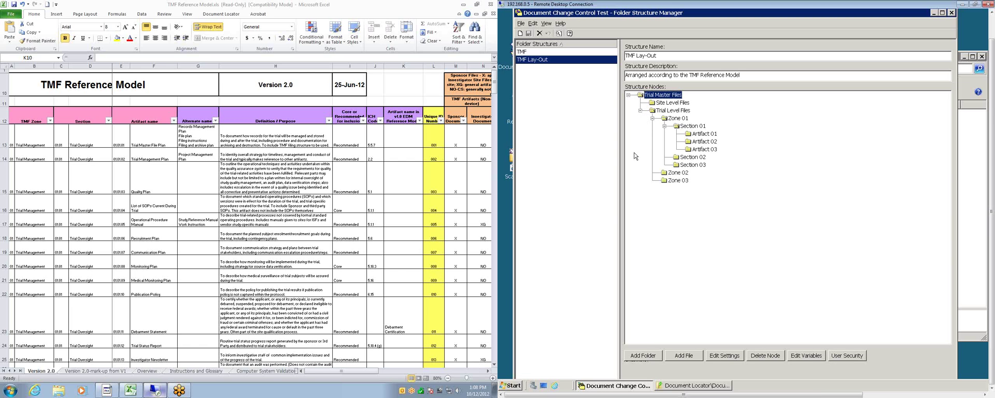
pyautogui.click(652, 118)
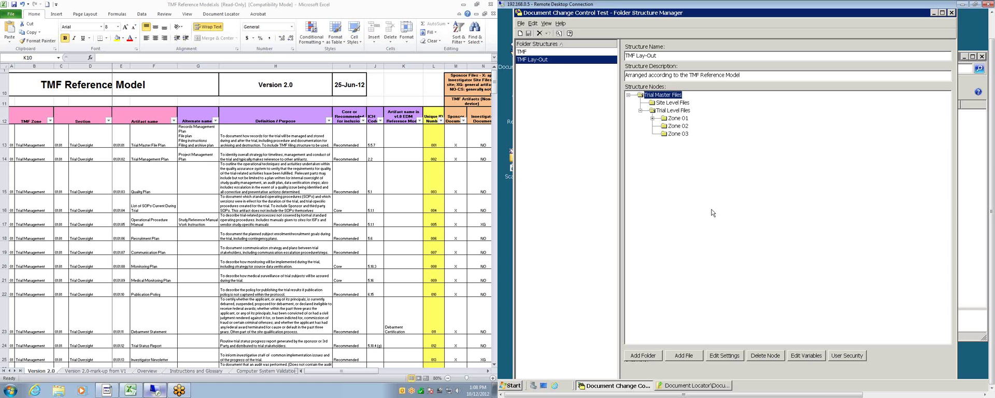
pyautogui.click(653, 118)
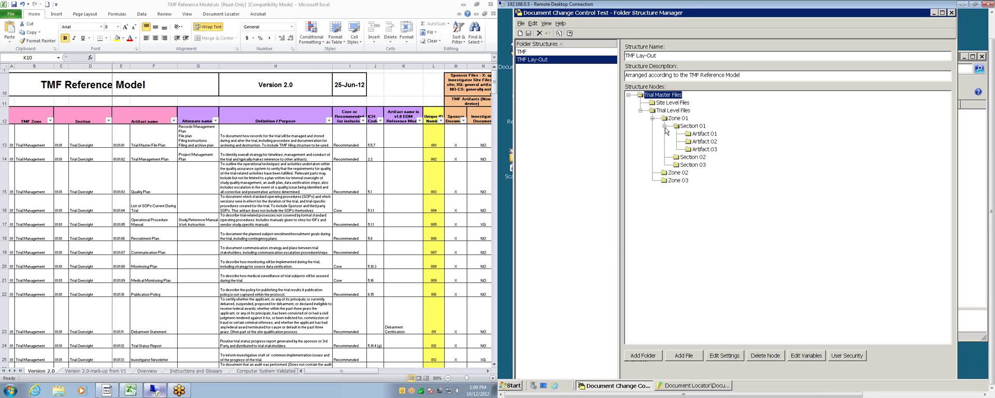
pyautogui.click(665, 126)
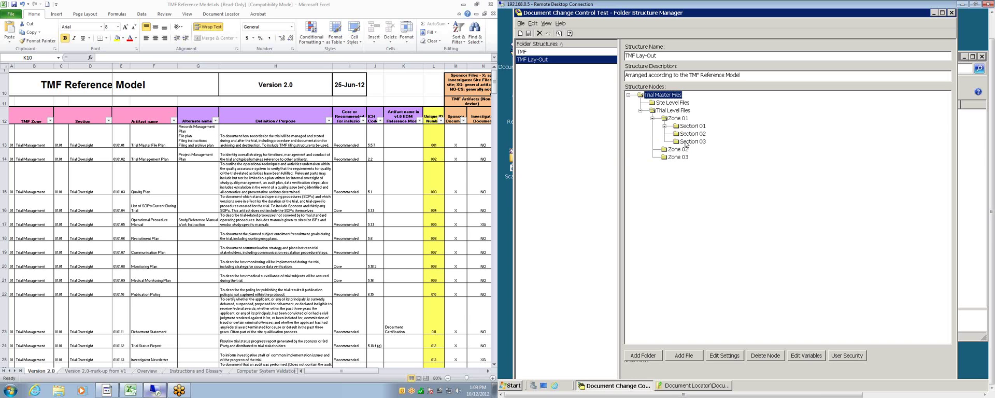
pyautogui.click(665, 126)
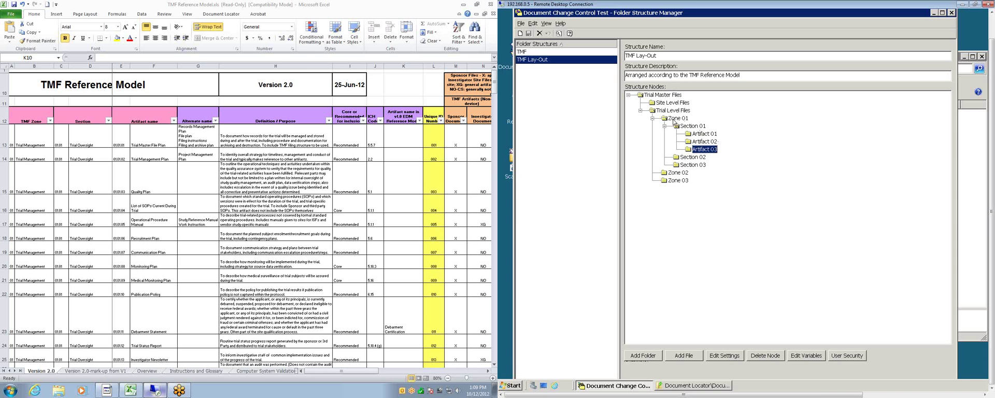
# Load the TMF folder structure to view its Site Level Files zones, sections and artifacts.
pyautogui.click(526, 51)
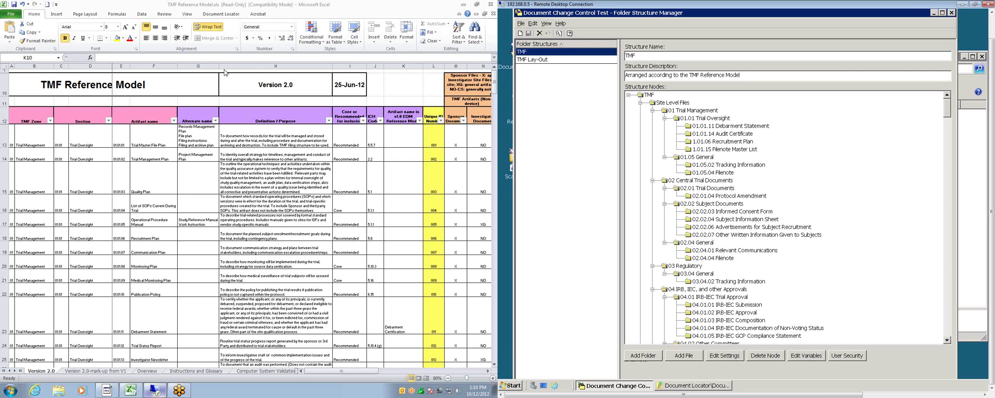
# Hide columns G through S of the TMF Reference Model sheet.
pyautogui.click(200, 63)
pyautogui.click(200, 63)
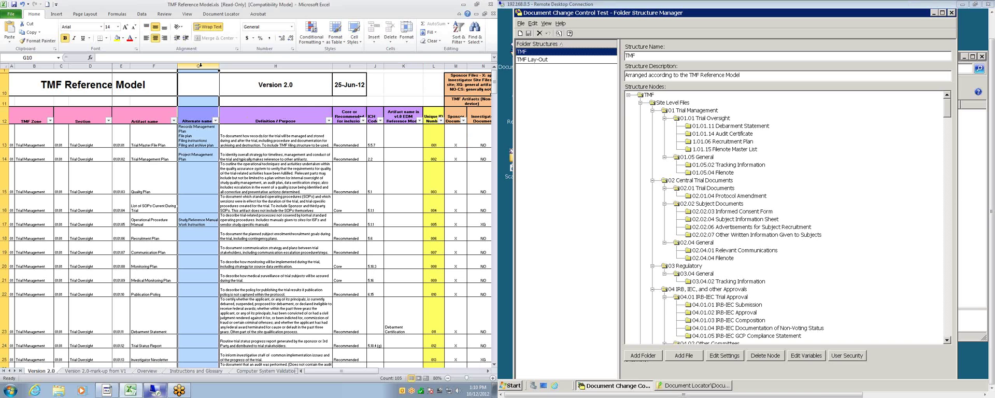
pyautogui.moveTo(322, 373); pyautogui.dragTo(354, 373)
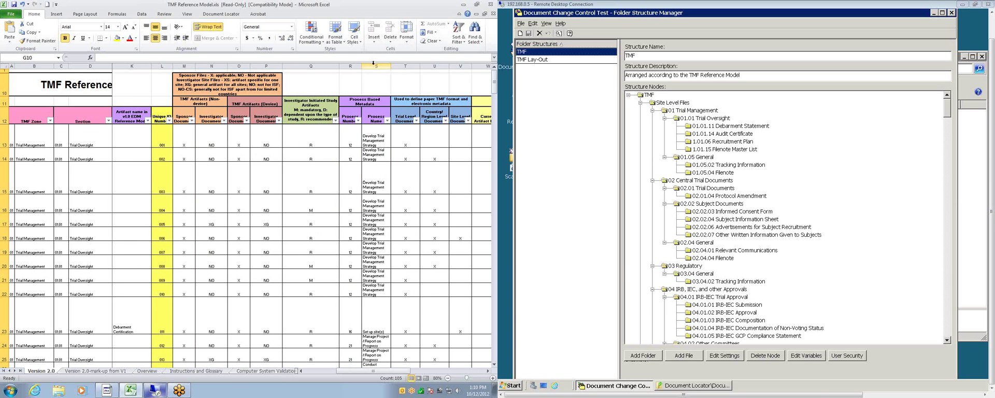
pyautogui.keyDown('shift'); pyautogui.click(373, 63); pyautogui.keyUp('shift')
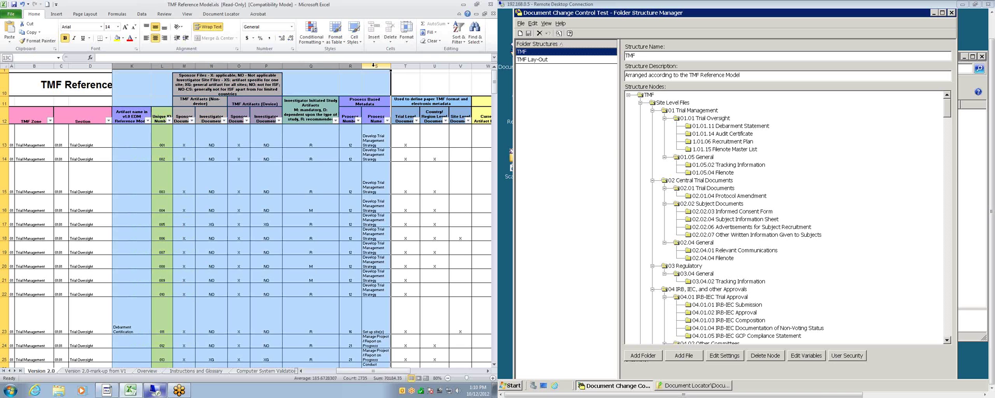
pyautogui.rightClick(374, 65)
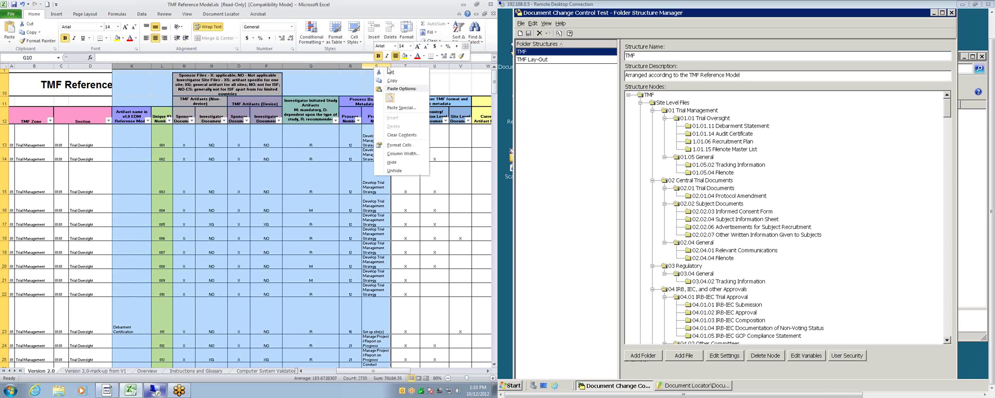
pyautogui.click(392, 162)
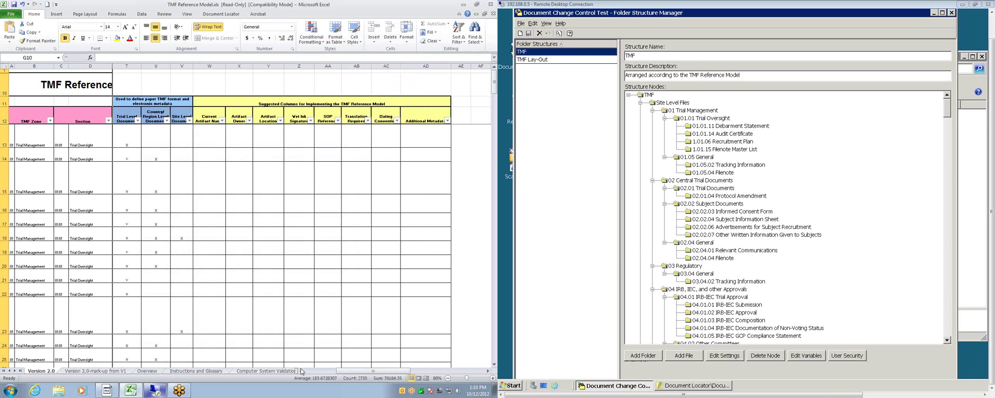
pyautogui.click(308, 371)
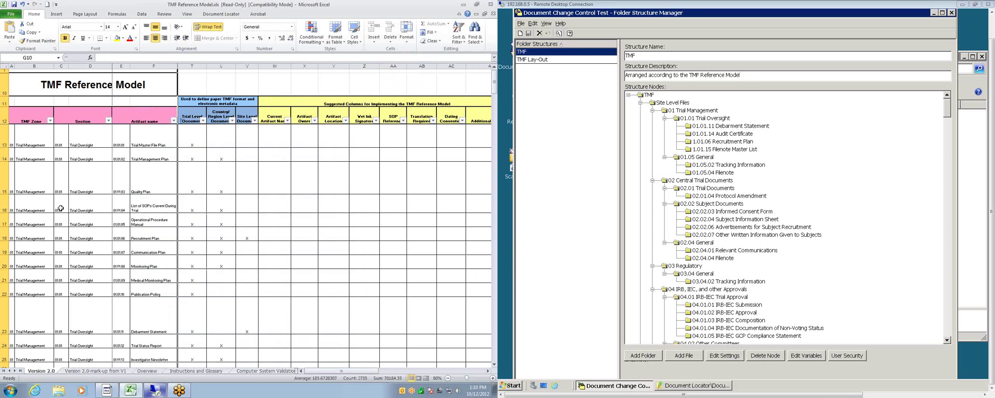
# Review row 13's Trial Oversight section, Trial Master File Plan artifact and level markers.
pyautogui.click(28, 136)
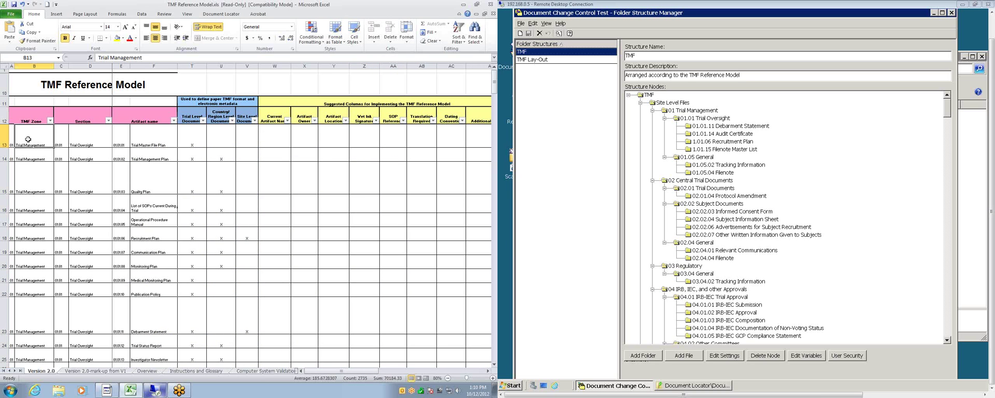
pyautogui.click(84, 137)
pyautogui.click(155, 139)
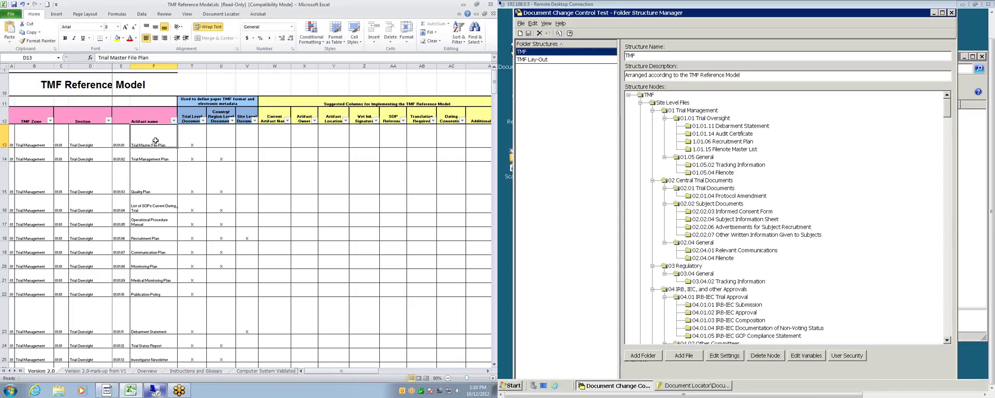
pyautogui.click(192, 138)
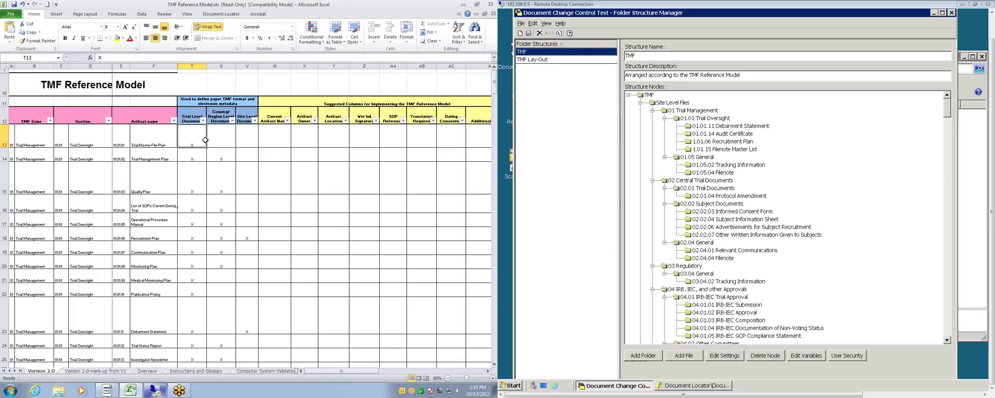
pyautogui.click(247, 139)
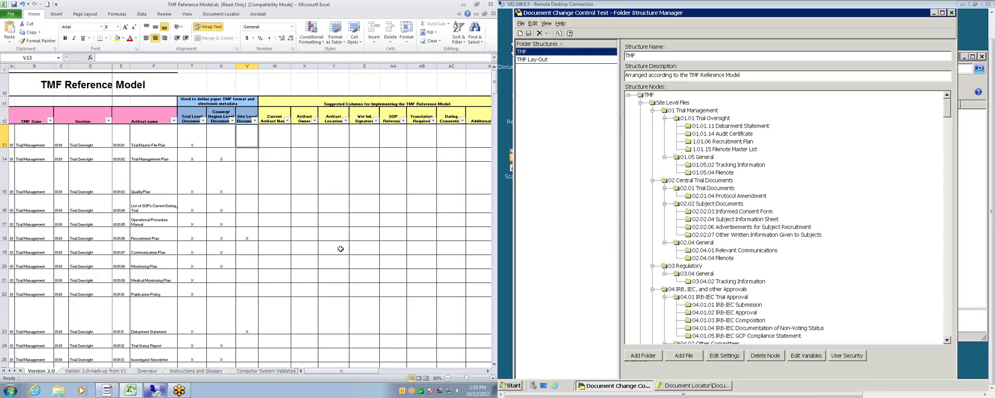
pyautogui.click(565, 245)
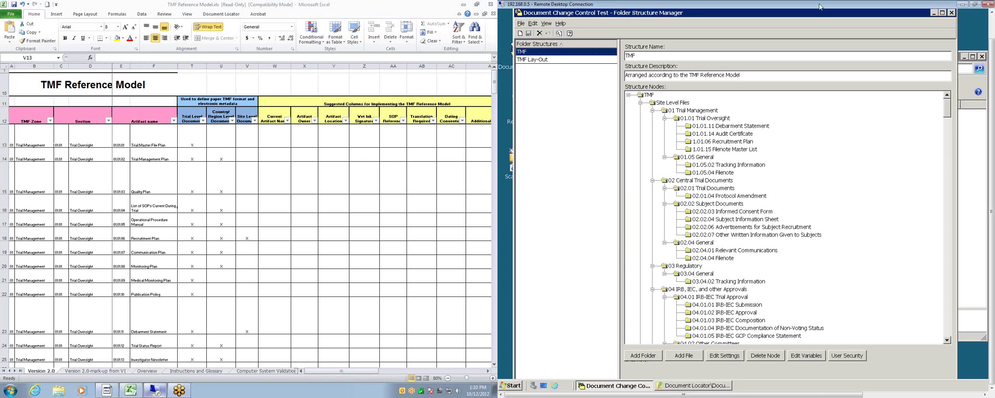
# Close and reopen Folder Structure Manager from Document Change Control Test's repository configuration.
pyautogui.click(952, 12)
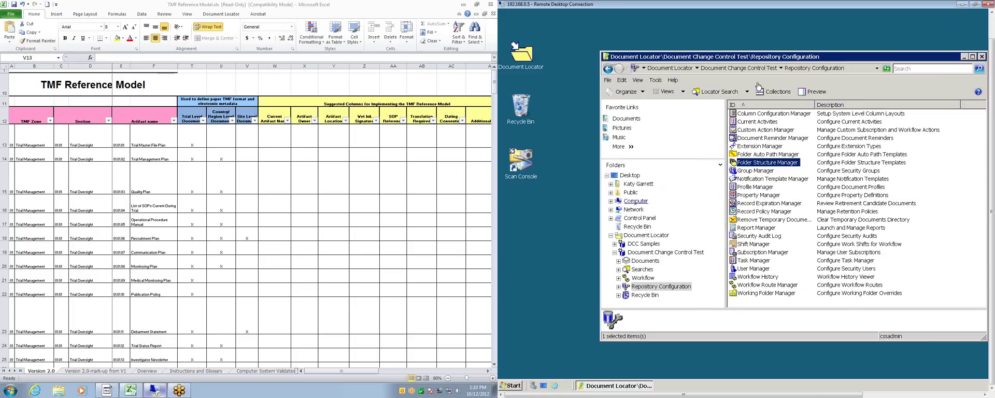
pyautogui.click(981, 56)
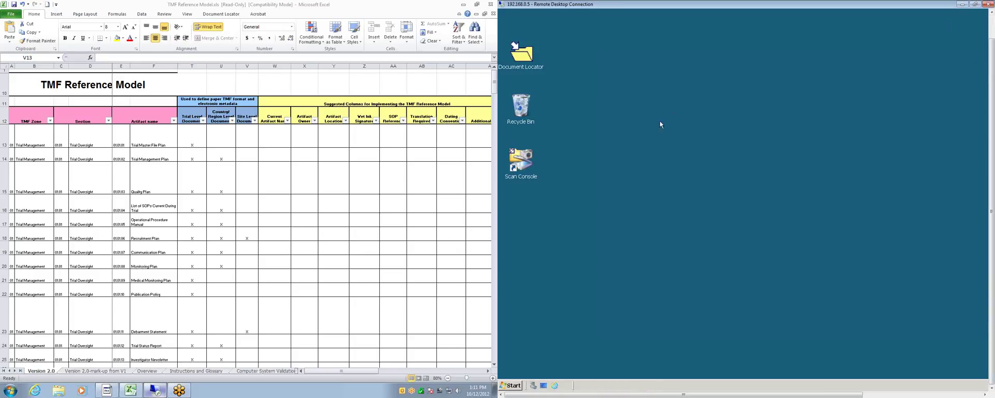
pyautogui.doubleClick(528, 60)
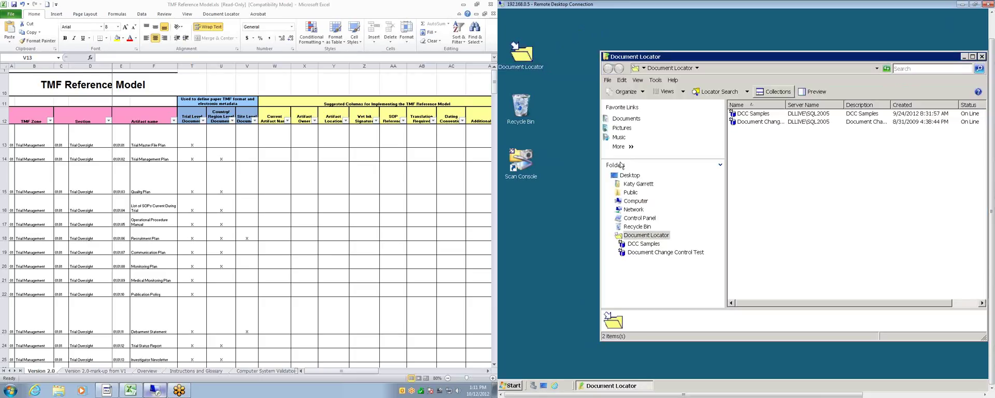
pyautogui.doubleClick(764, 124)
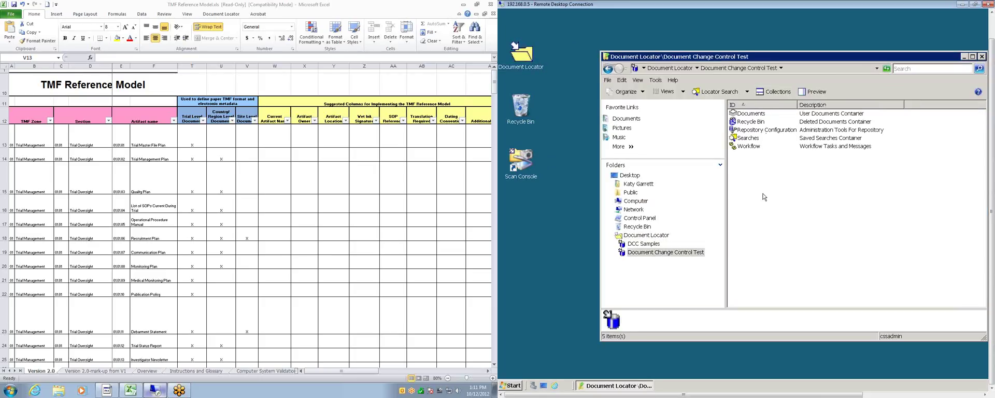
pyautogui.doubleClick(772, 131)
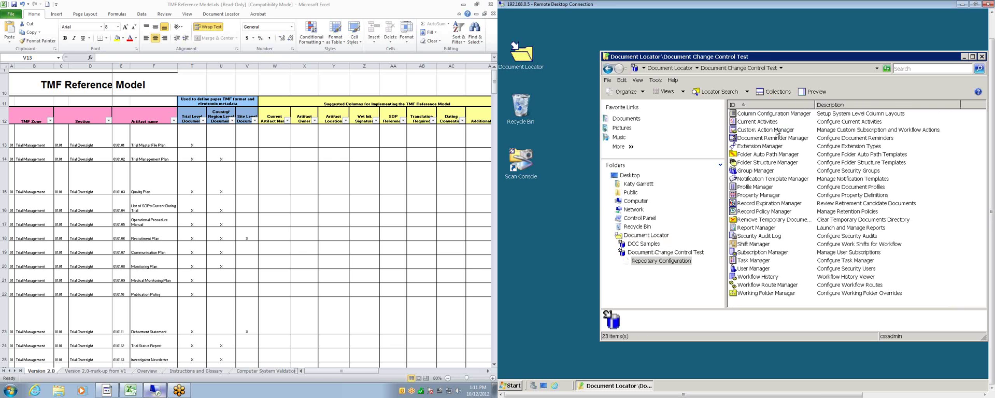
pyautogui.click(754, 163)
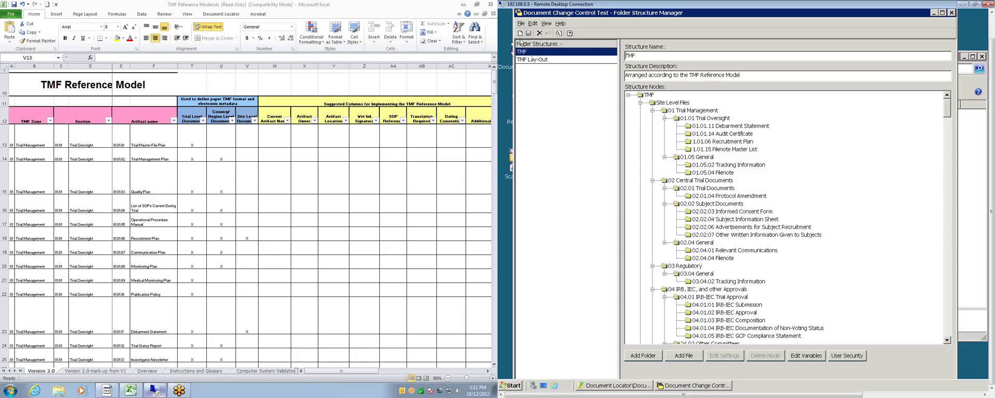
# Create folder structure 'TMF Version 2' described as 'Arranged according to the TMF Reference Model'.
pyautogui.click(521, 35)
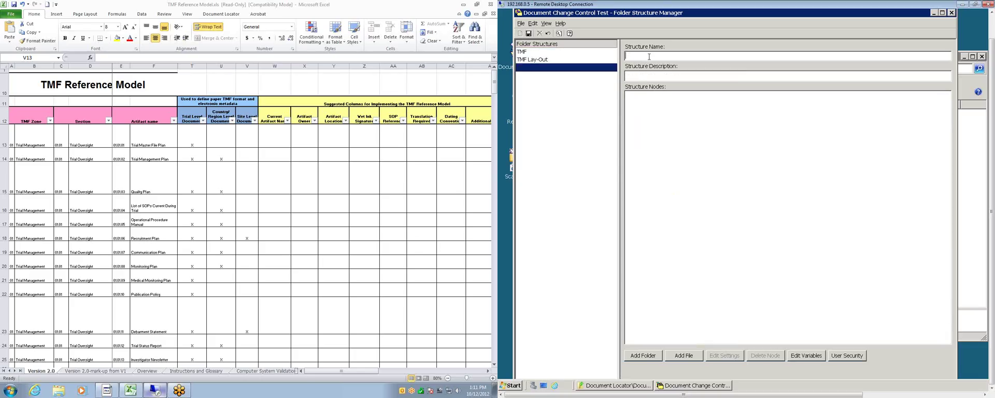
pyautogui.write('TMF ')
pyautogui.write('Ver')
pyautogui.write('sion')
pyautogui.write('ranged')
pyautogui.write(' accor')
pyautogui.write('ding ')
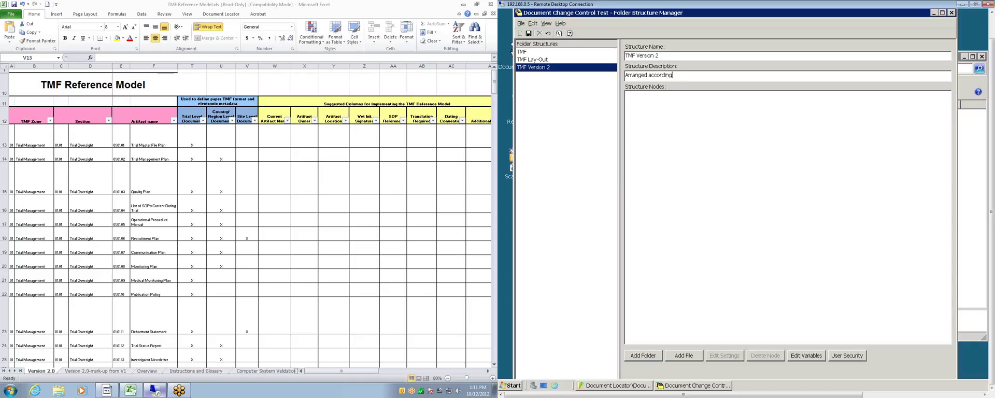
pyautogui.write('to the TMF R')
pyautogui.write('eference M')
pyautogui.write('odel')
# Add a top-level Trial Master File folder to TMF Version 2.
pyautogui.click(647, 357)
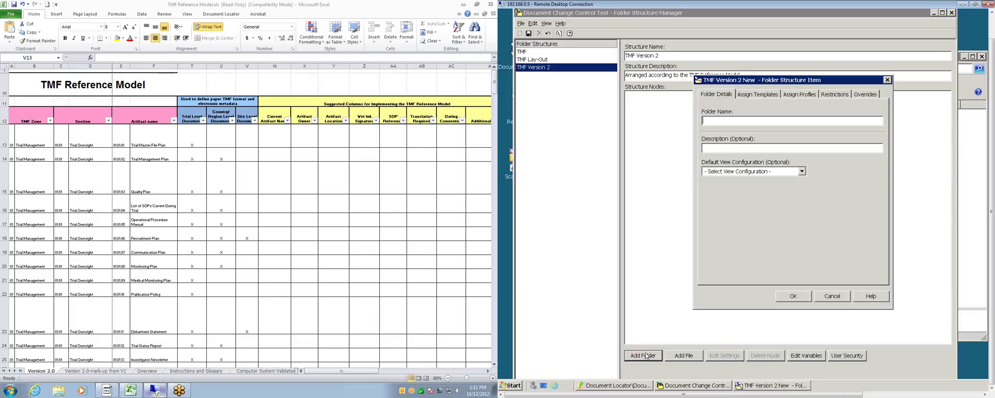
pyautogui.write('Trial Mas')
pyautogui.write('ter File')
pyautogui.click(799, 299)
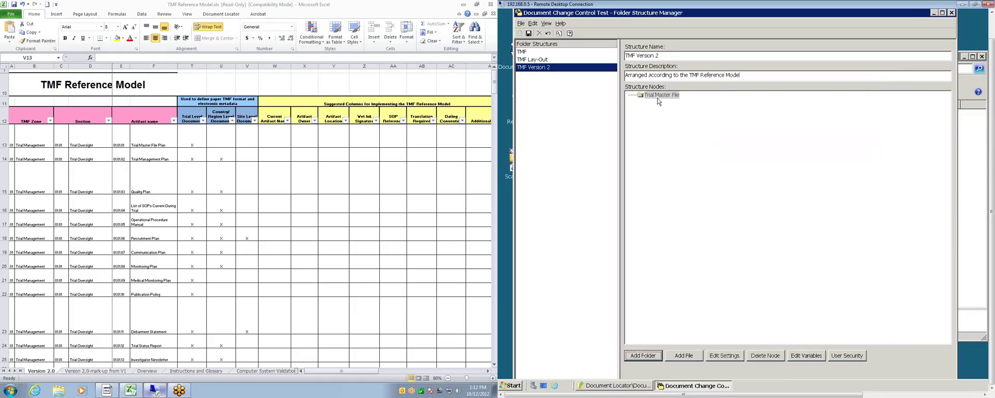
pyautogui.click(658, 96)
# Create Site Level Files and Trial Level Files subfolders under Trial Master File.
pyautogui.rightClick(650, 98)
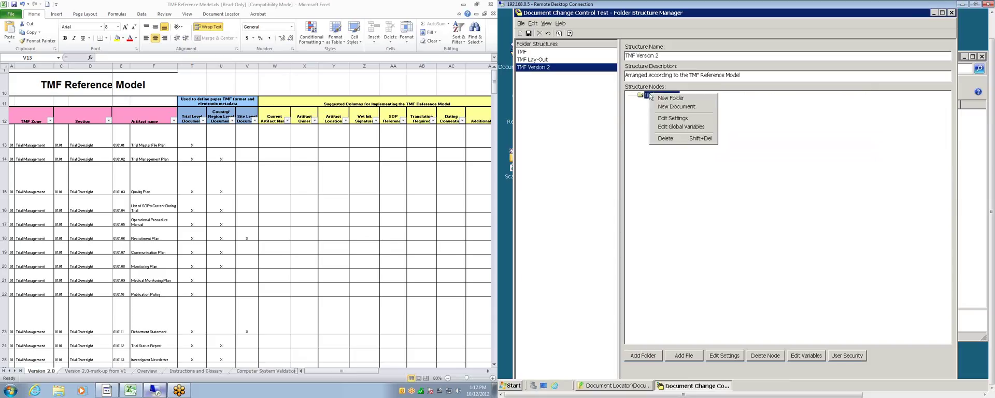
pyautogui.click(661, 100)
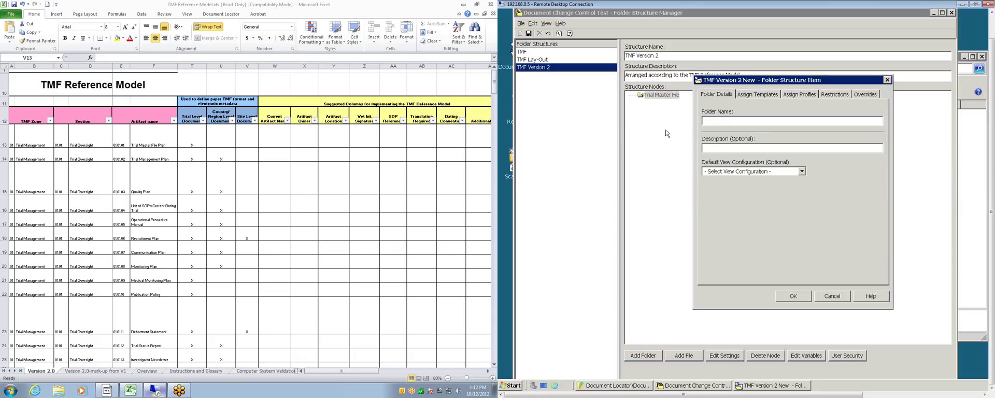
pyautogui.write('Site Level File')
pyautogui.press('Return')
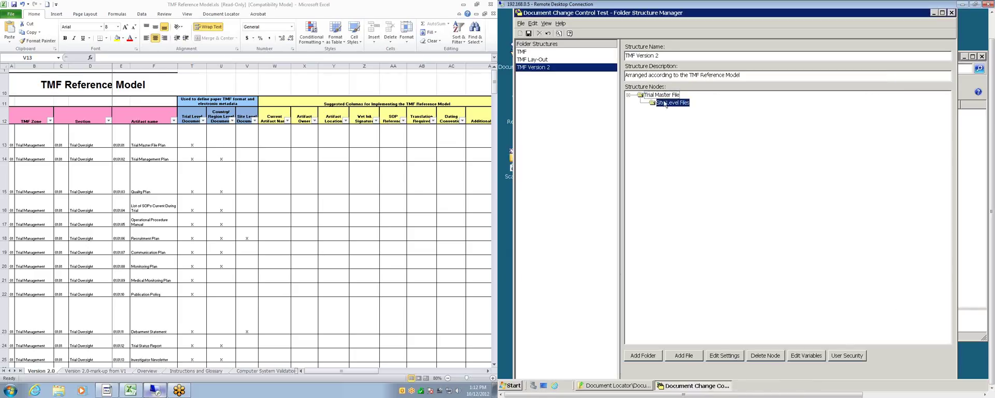
pyautogui.rightClick(663, 96)
pyautogui.click(676, 99)
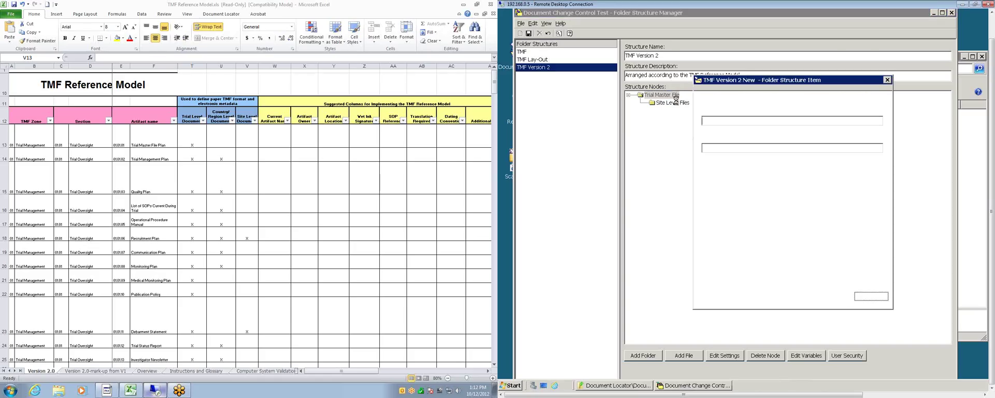
pyautogui.write('Tria')
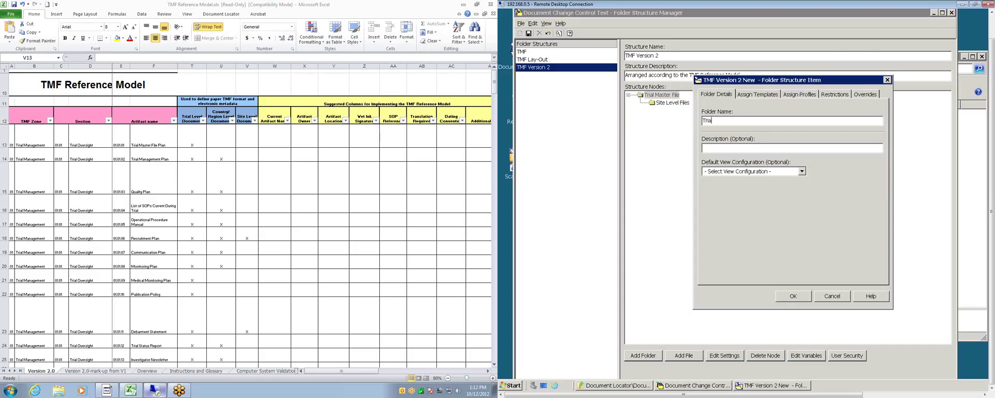
pyautogui.write('eve')
pyautogui.write('les')
pyautogui.press('Return')
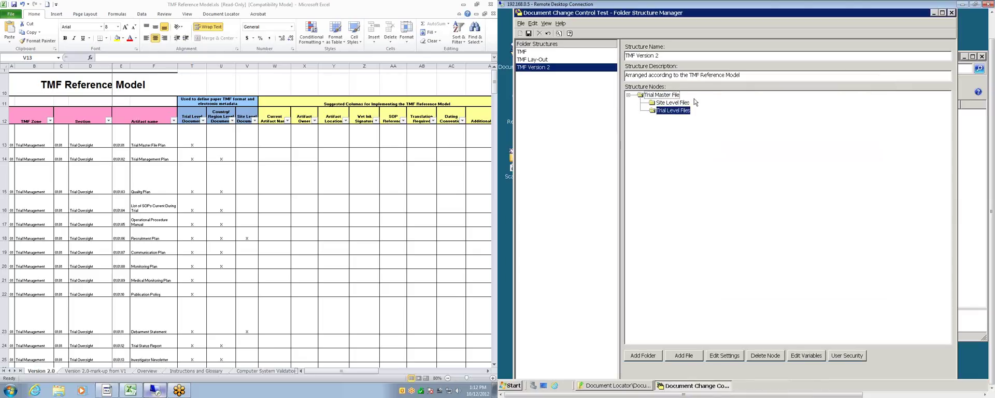
# Add a 01 Trial Management subfolder under Trial Level Files.
pyautogui.click(663, 111)
pyautogui.rightClick(663, 111)
pyautogui.click(668, 115)
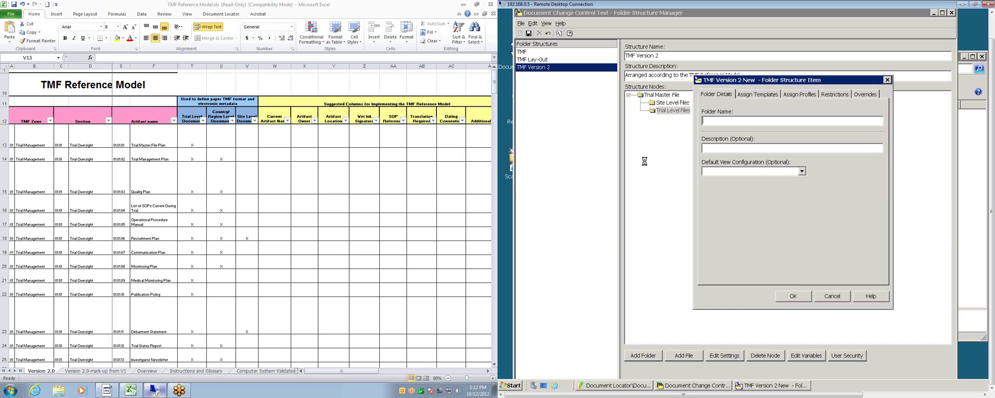
pyautogui.write('01 ')
pyautogui.write('Trial ')
pyautogui.write('Management')
pyautogui.press('Return')
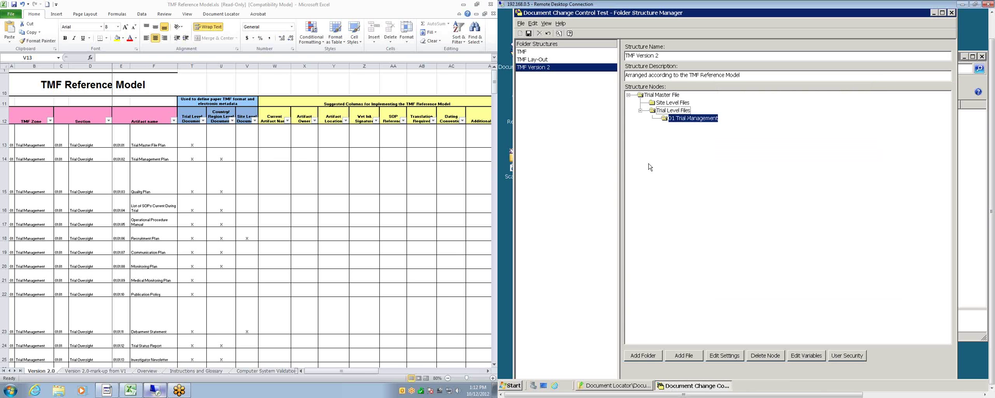
# Add 02 Central Trial Documents and 03 Regulatory subfolders under Trial Level Files.
pyautogui.rightClick(679, 114)
pyautogui.click(687, 115)
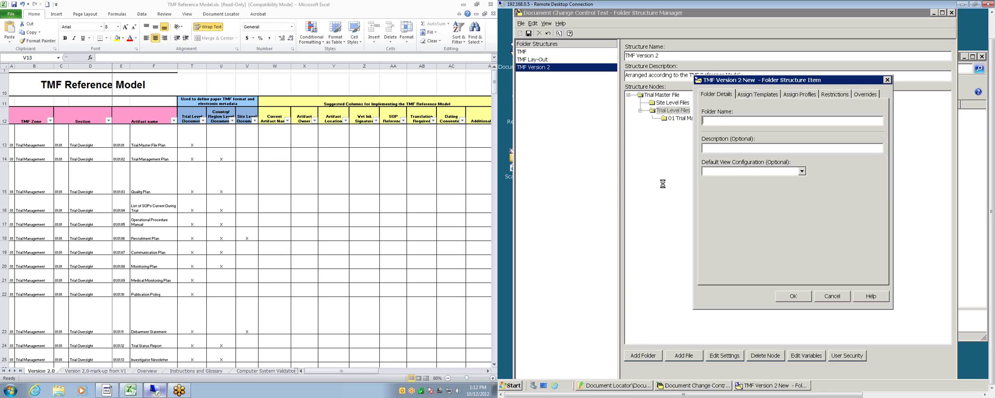
pyautogui.write('02')
pyautogui.click(495, 346)
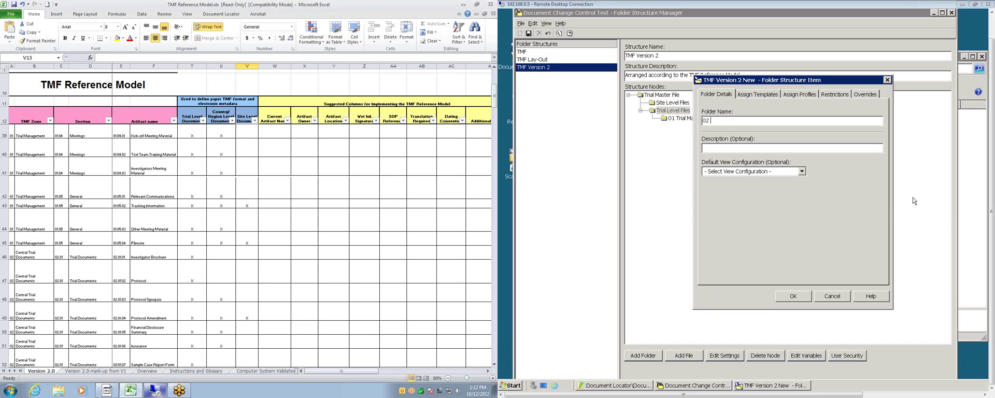
pyautogui.click(806, 121)
pyautogui.write('Cent')
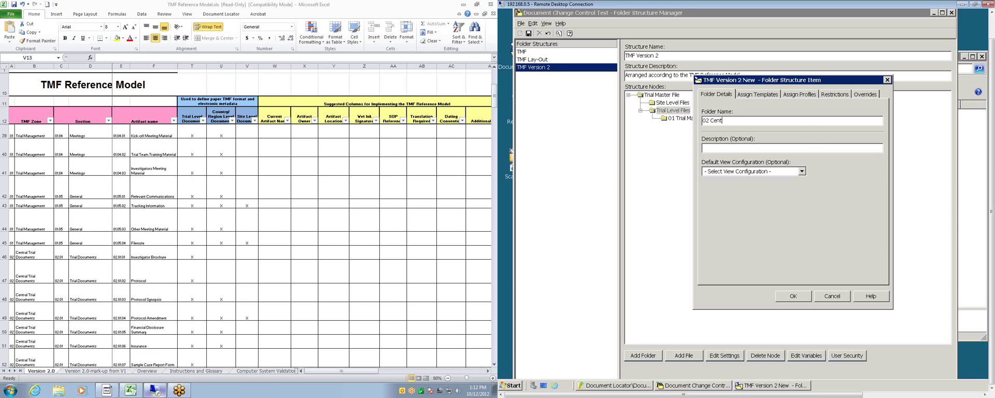
pyautogui.write('ral Trial Docum')
pyautogui.write('ents')
pyautogui.press('Return')
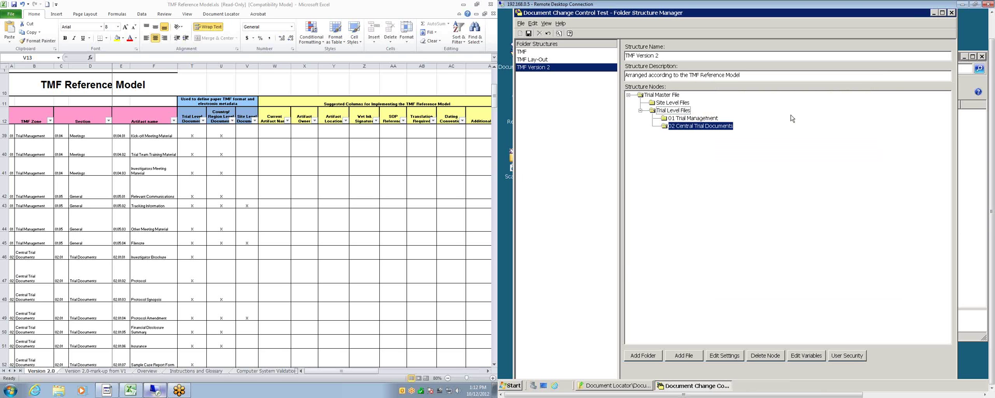
pyautogui.rightClick(659, 111)
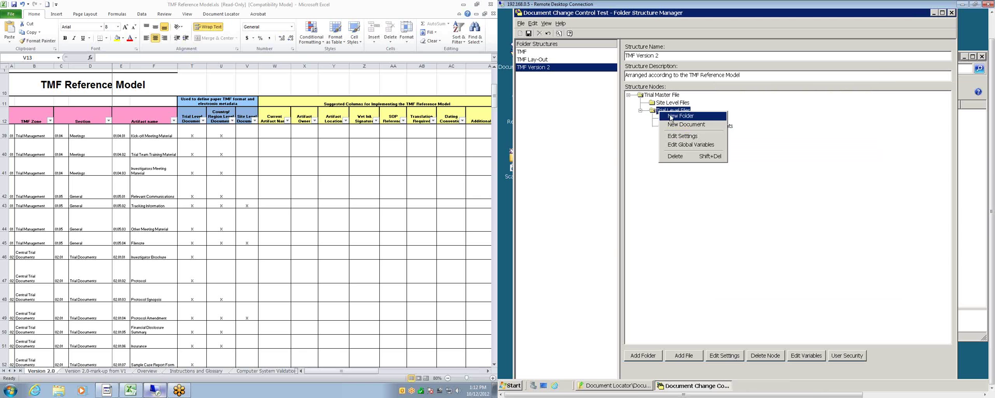
pyautogui.click(670, 115)
pyautogui.write('0')
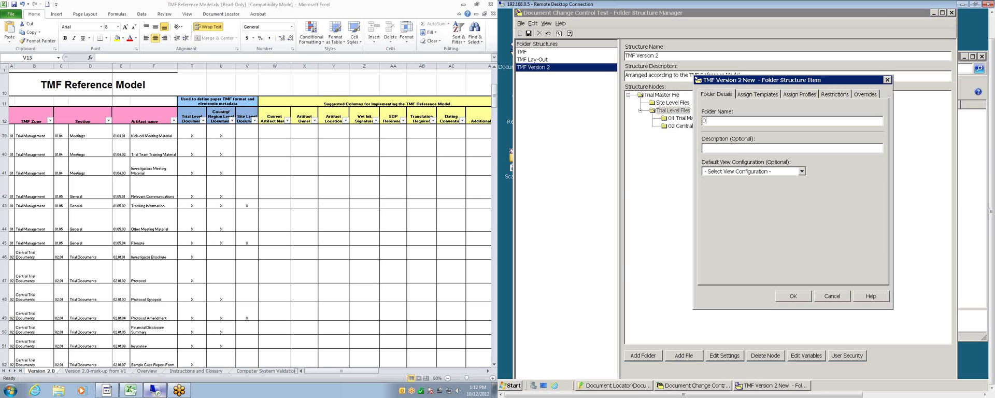
pyautogui.write('3 Regulatory')
pyautogui.press('Return')
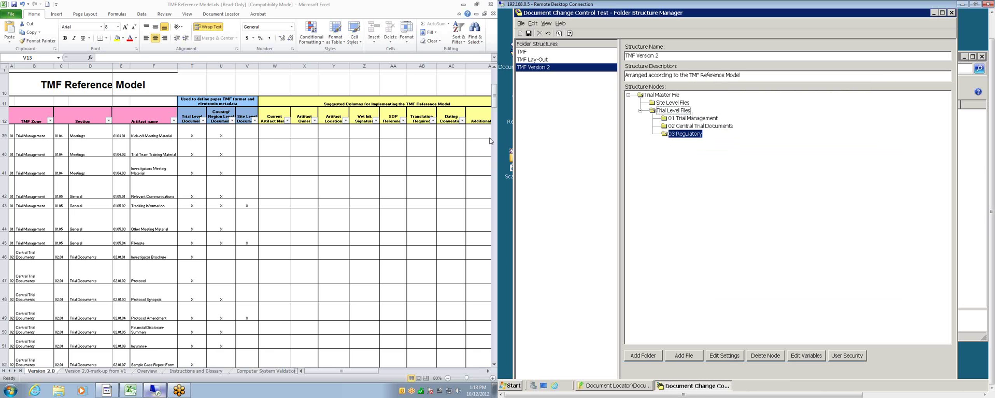
# Create the 01.01 Trial Oversight subfolder under 01 Trial Management.
pyautogui.scroll(6, 428, 297)
pyautogui.scroll(2, 428, 297)
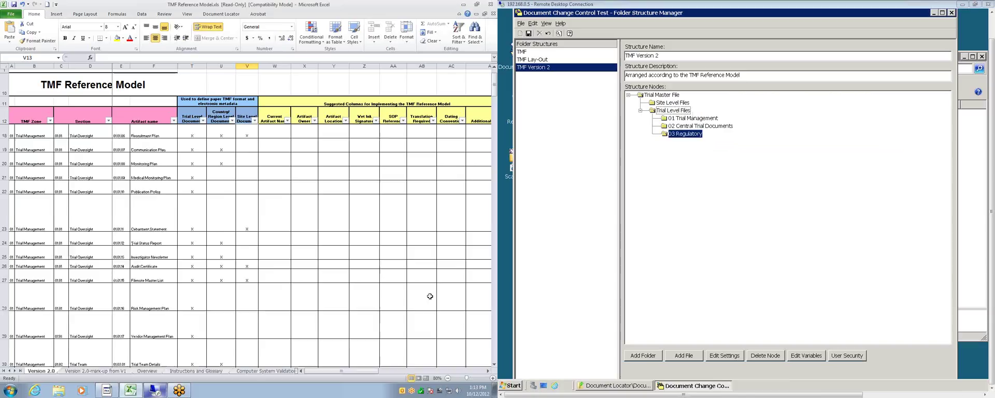
pyautogui.scroll(1, 429, 293)
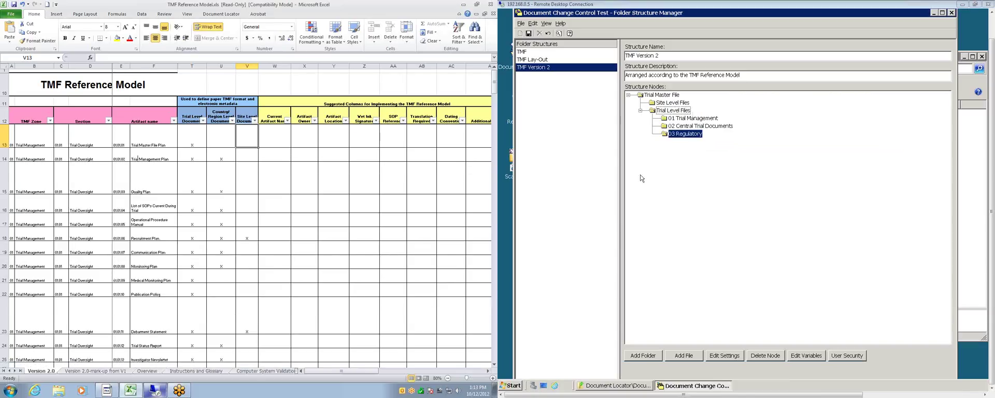
pyautogui.rightClick(685, 119)
pyautogui.click(695, 124)
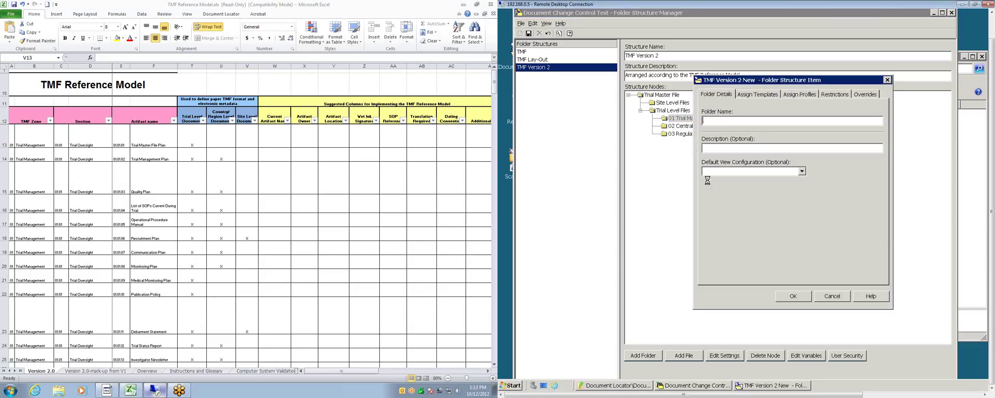
pyautogui.write('01.01 T')
pyautogui.write('rial O')
pyautogui.write('versight')
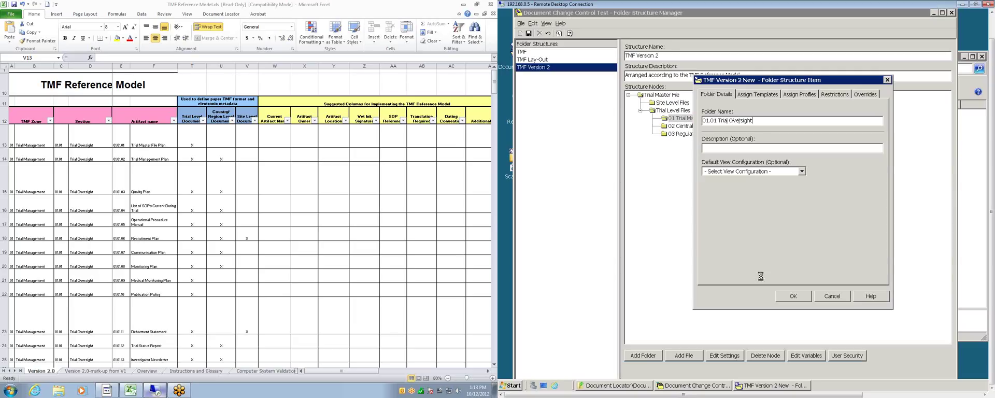
pyautogui.press('Return')
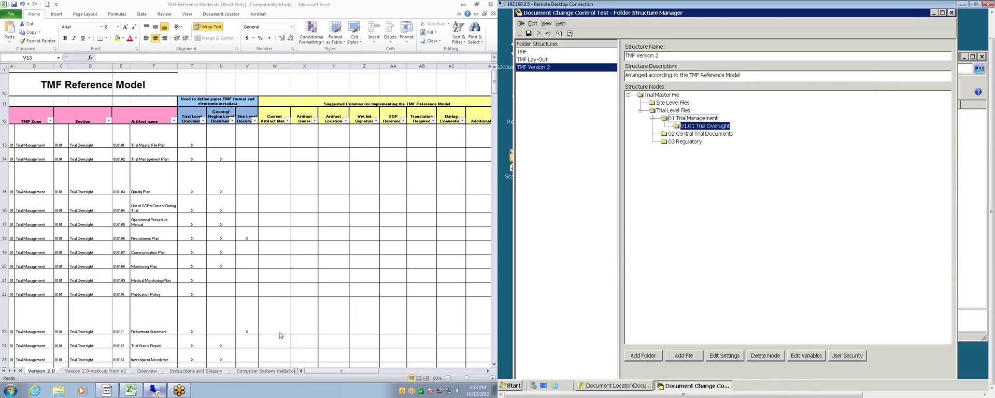
pyautogui.click(494, 346)
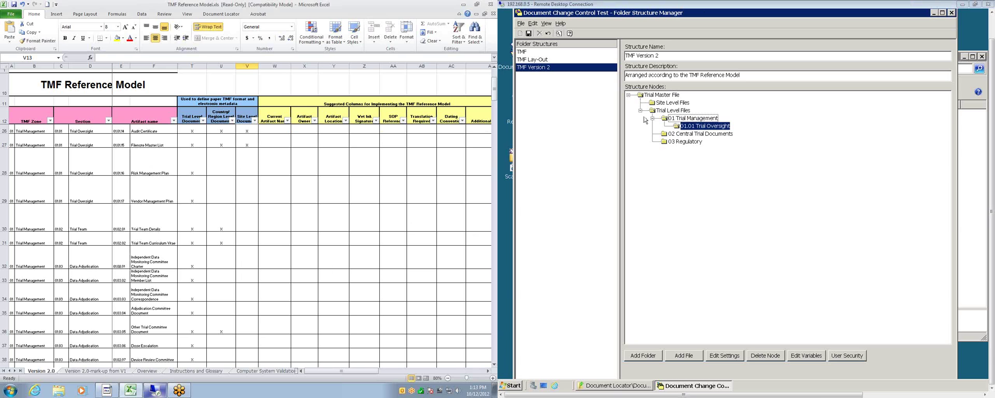
# Add 01.02 Trial Team and 01.03 Data Adjudication under 01 Trial Management.
pyautogui.rightClick(675, 112)
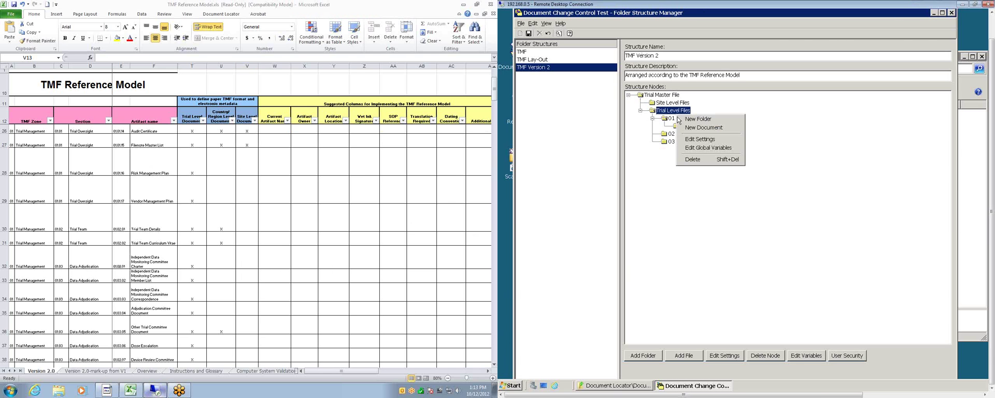
pyautogui.rightClick(671, 119)
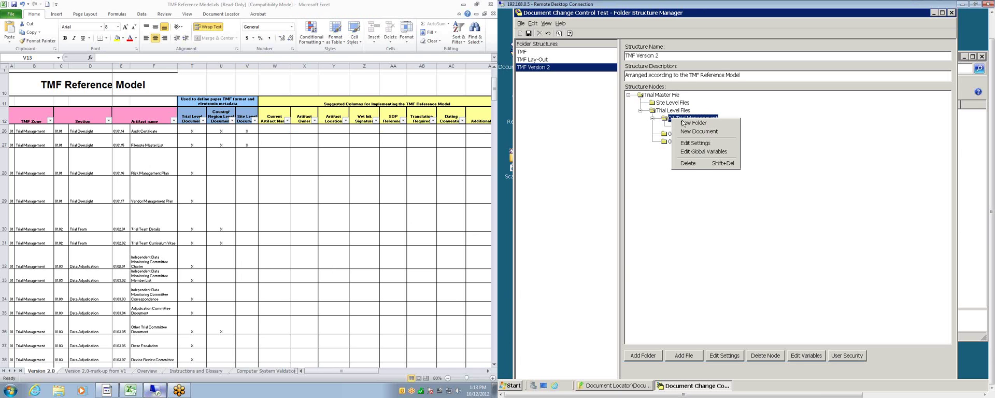
pyautogui.click(686, 126)
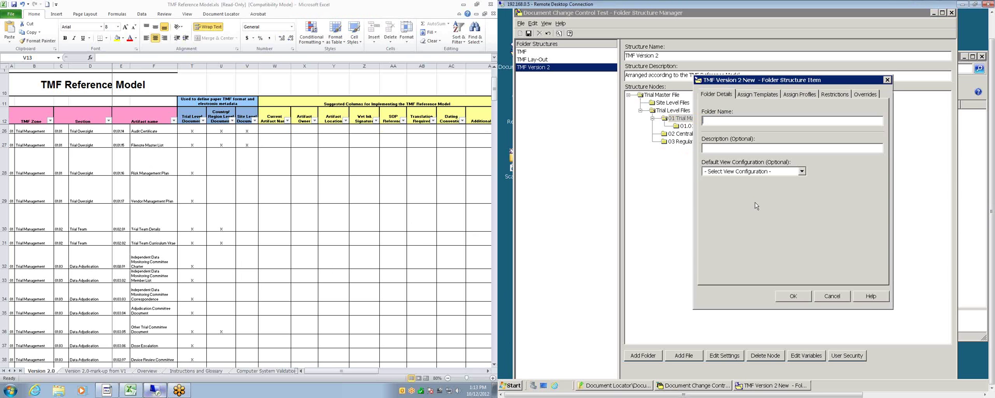
pyautogui.write('01.')
pyautogui.write('am')
pyautogui.press('Return')
pyautogui.rightClick(694, 119)
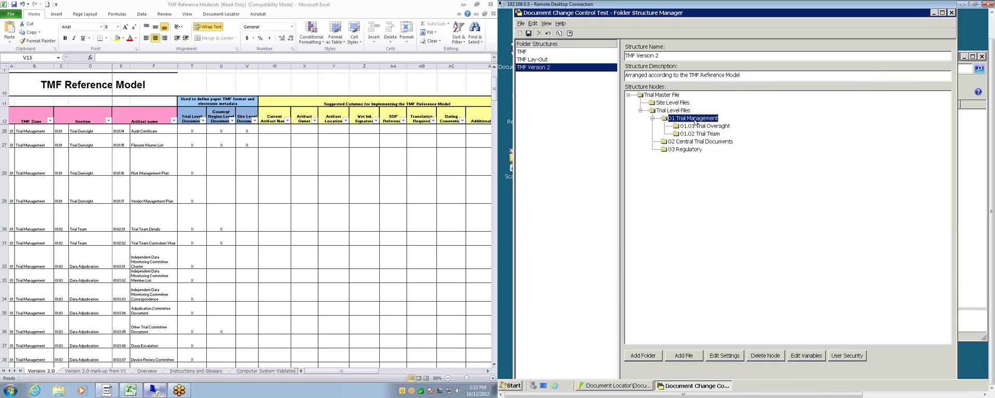
pyautogui.click(710, 128)
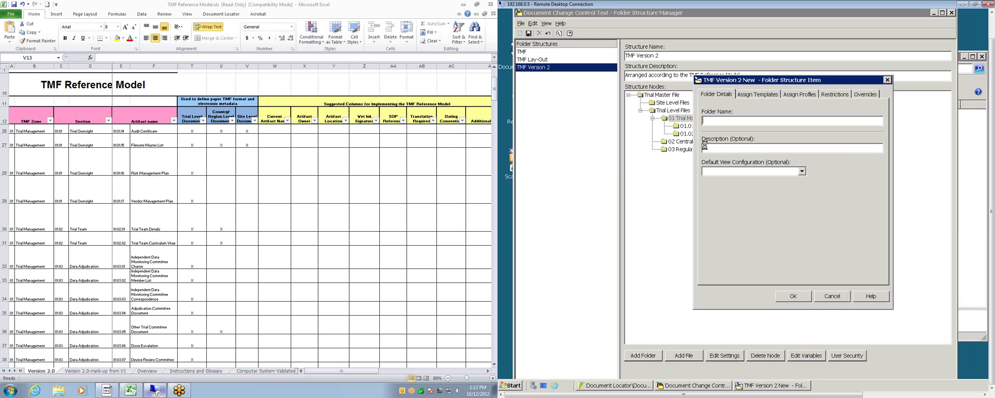
pyautogui.write('01.03 Data Ad')
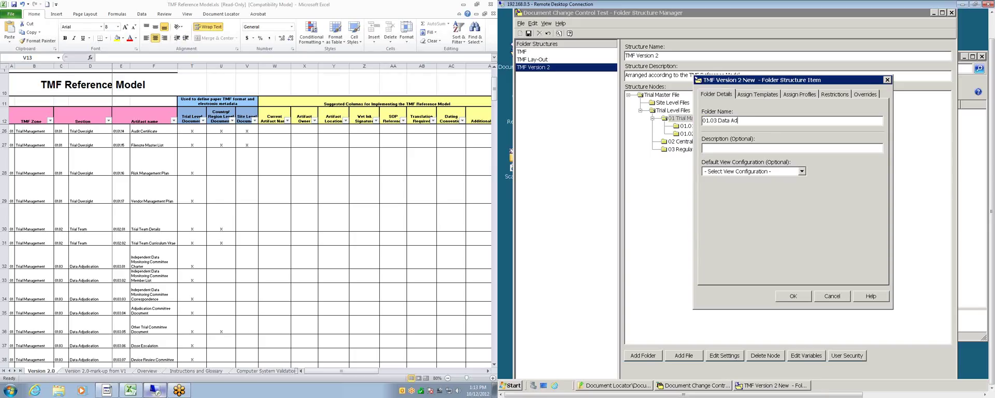
pyautogui.write('judication')
pyautogui.press('Return')
pyautogui.click(736, 191)
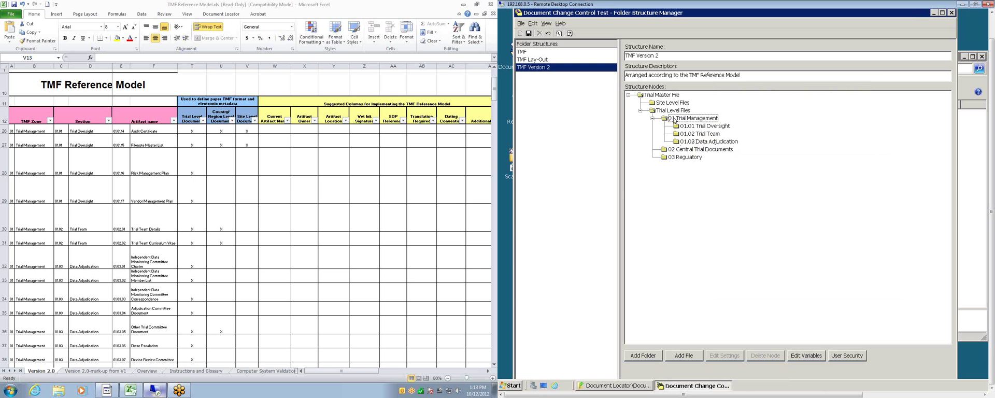
# Create the 01.01.01 Trial Master File Plan folder under 01.01 Trial Oversight.
pyautogui.click(697, 128)
pyautogui.rightClick(697, 129)
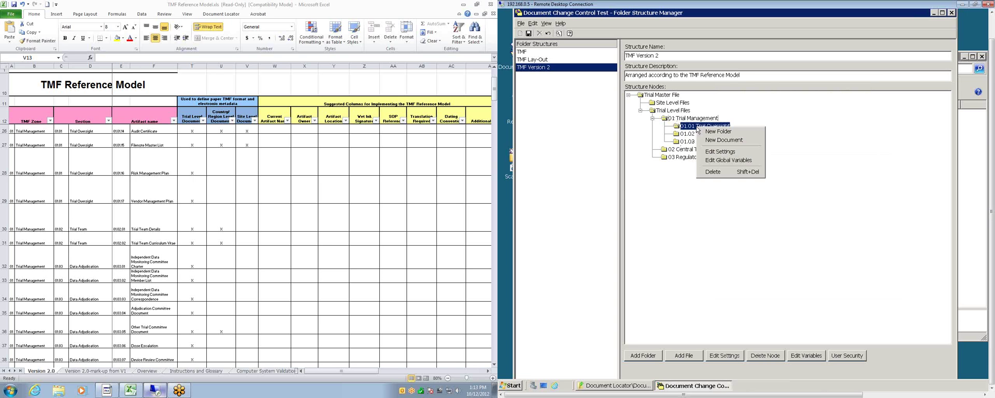
pyautogui.click(708, 133)
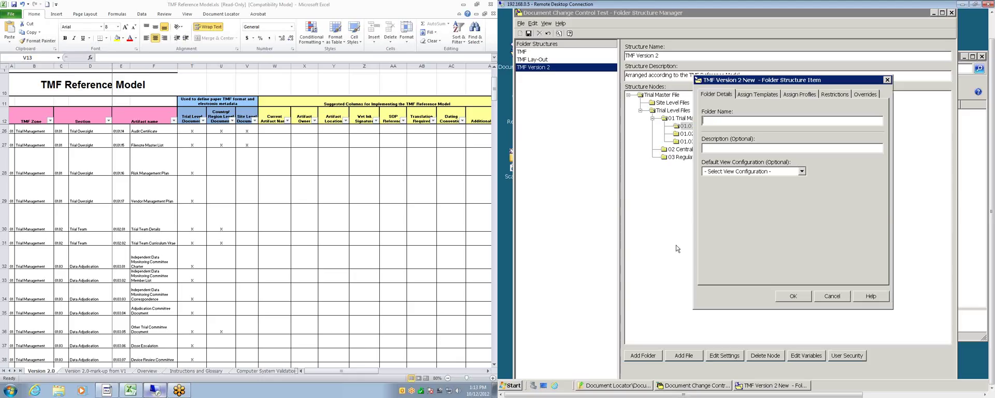
pyautogui.write('01.')
pyautogui.write('01.01')
pyautogui.scroll(4, 404, 152)
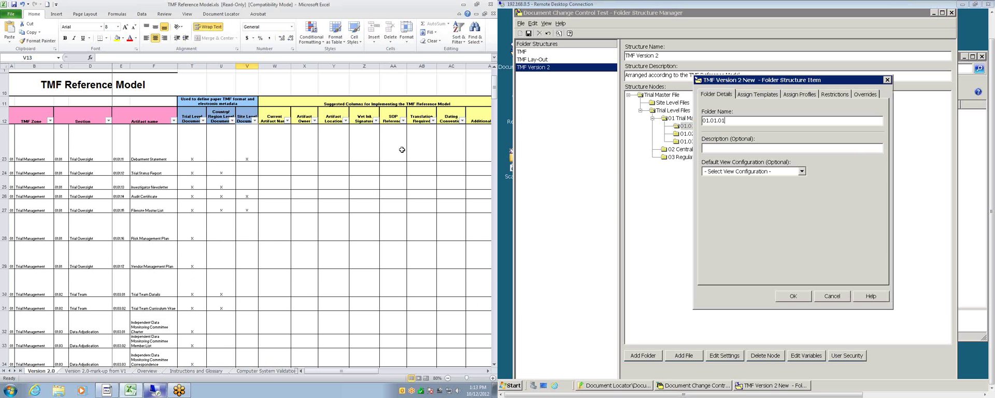
pyautogui.scroll(1, 405, 151)
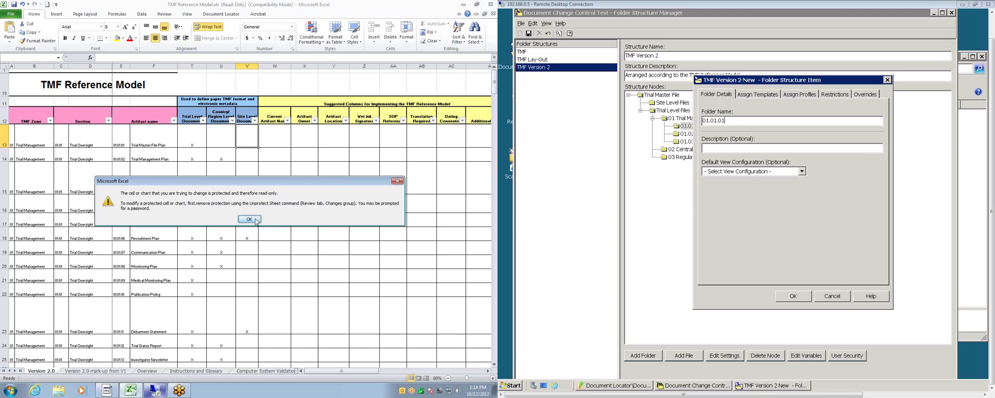
pyautogui.click(256, 223)
pyautogui.click(798, 118)
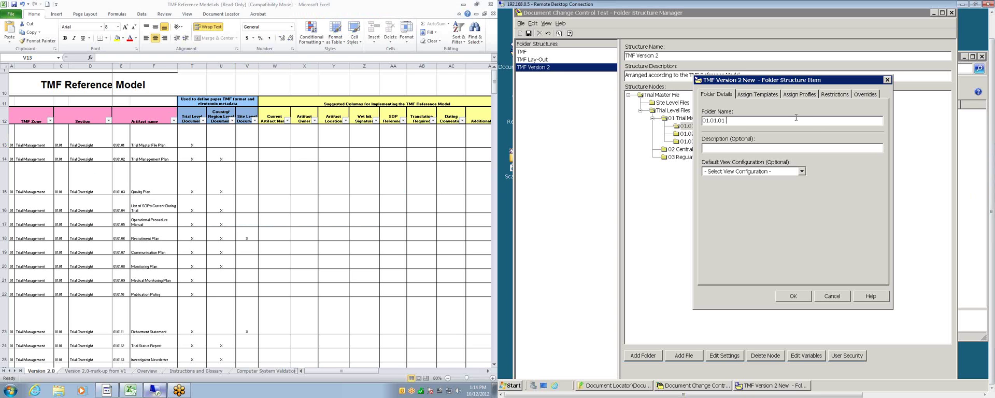
pyautogui.write('TrialMast')
pyautogui.write('er File Plan')
pyautogui.press('Return')
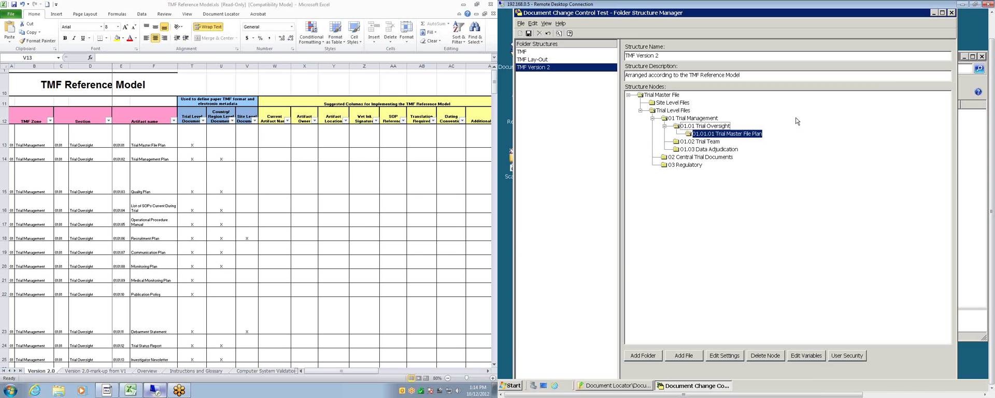
# Add 01.01.02 Trial Management Plan and 01.01.03 Quality Plan under 01.01 Trial Oversight.
pyautogui.rightClick(708, 128)
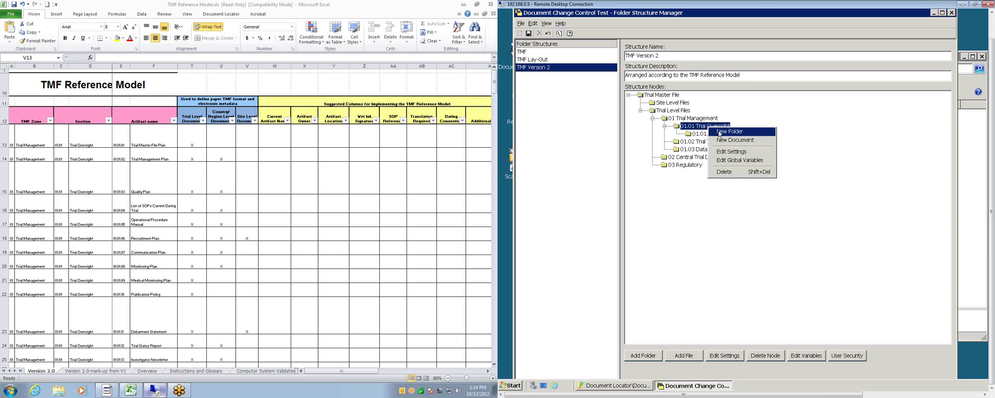
pyautogui.click(720, 132)
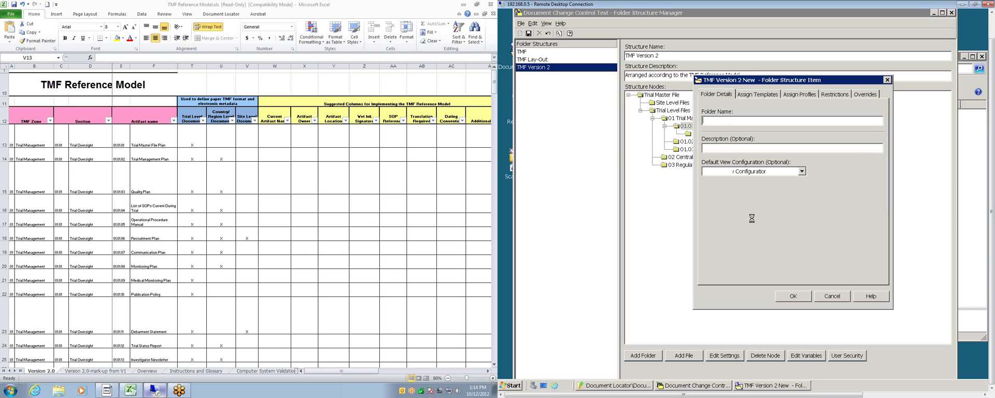
pyautogui.write('01.01.02 Tri')
pyautogui.write('al Managemen')
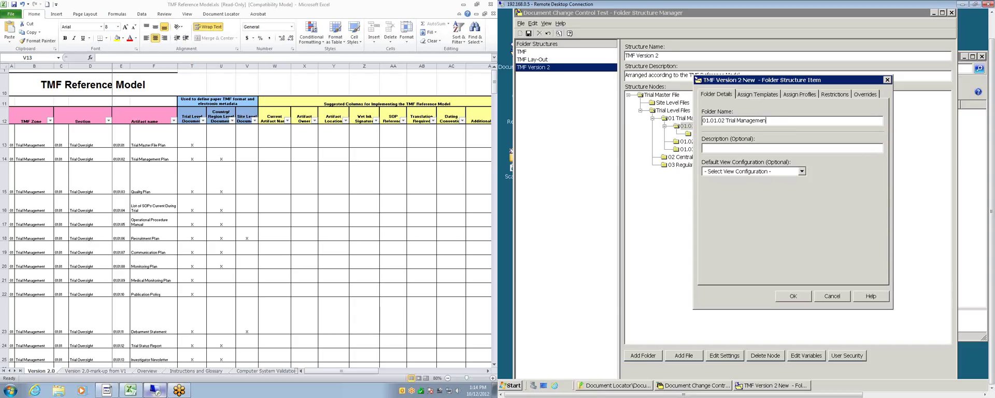
pyautogui.write('t Plan')
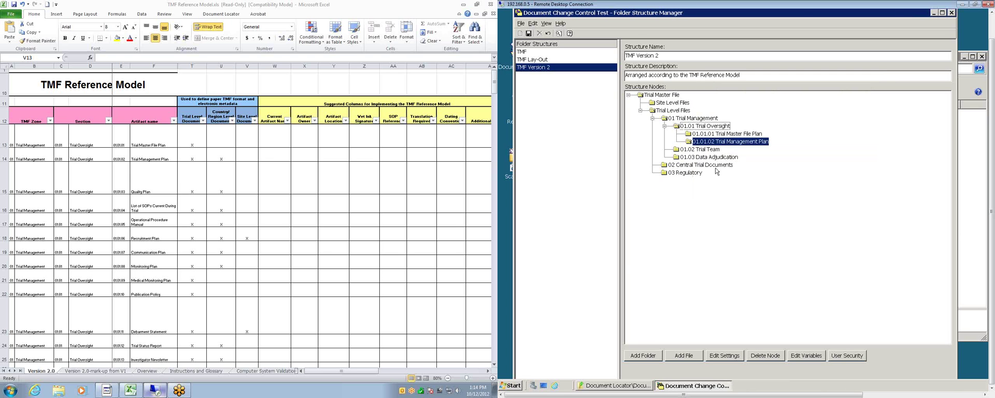
pyautogui.rightClick(697, 128)
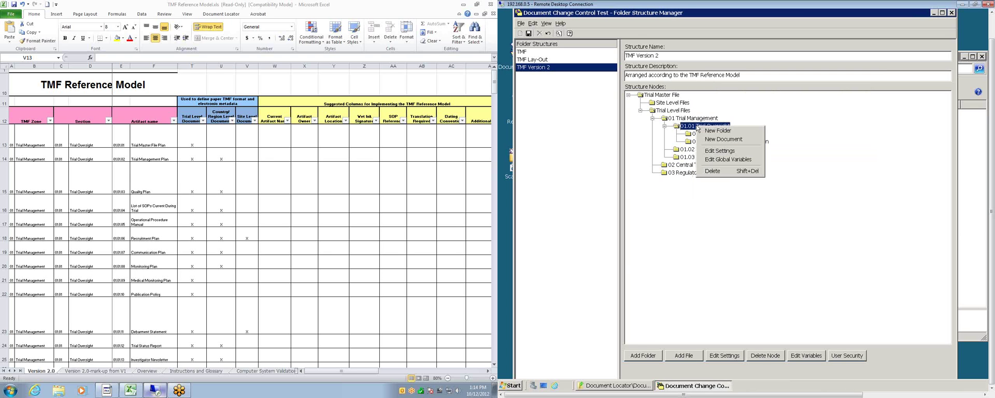
pyautogui.click(709, 130)
pyautogui.write('01')
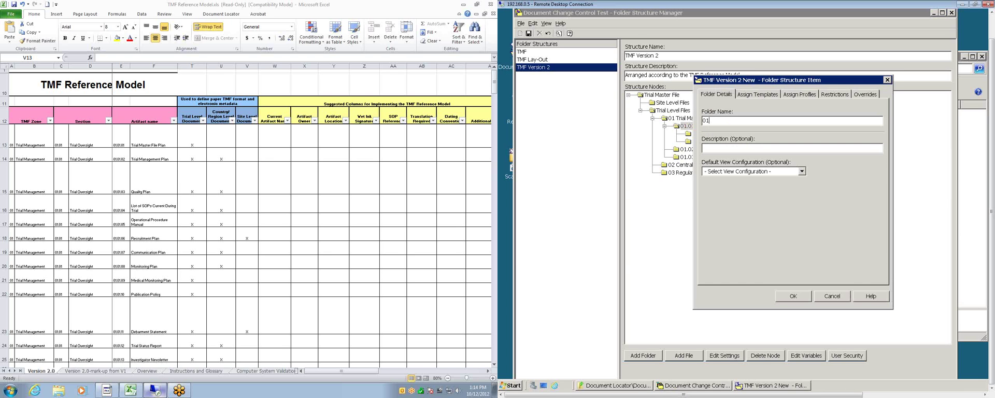
pyautogui.write('1.0')
pyautogui.write('ity ')
pyautogui.write('n')
pyautogui.press('Return')
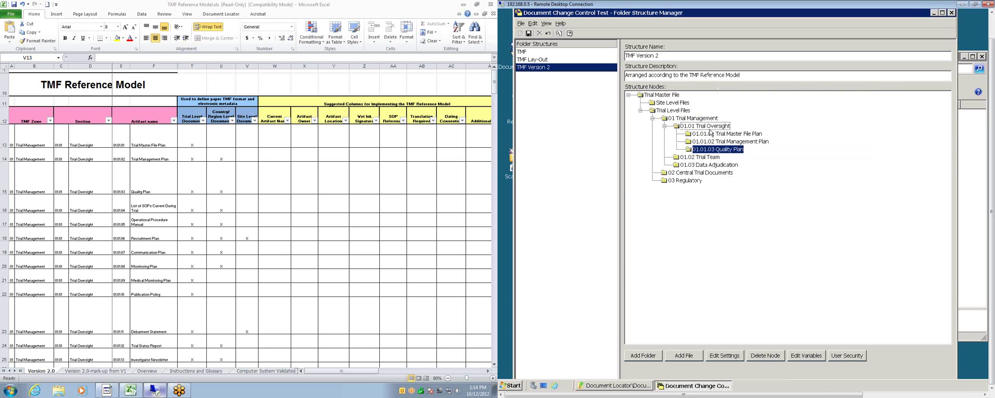
pyautogui.click(724, 202)
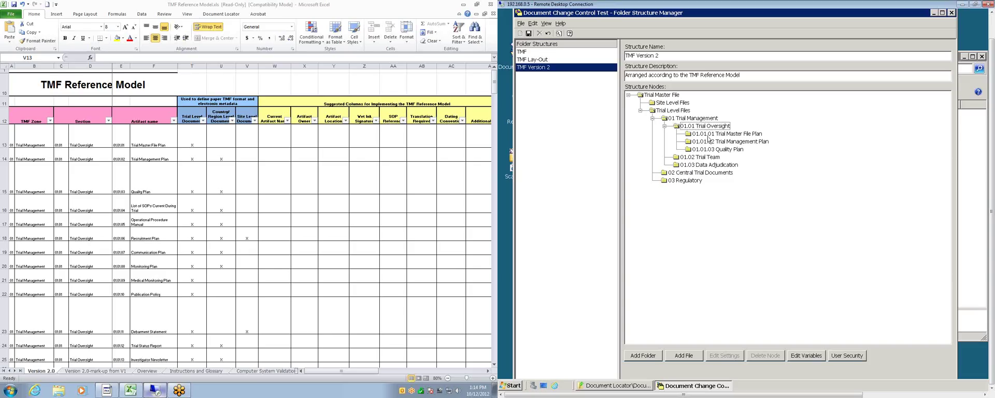
# Bring the Repository Configuration window in front of the Folder Structure Manager.
pyautogui.click(967, 156)
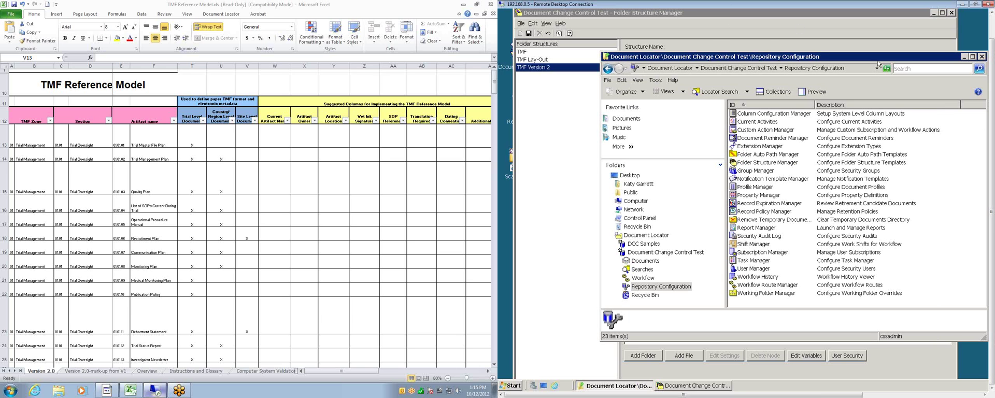
# Browse to Document Control Department, check Clinical Trial 1001, then open Clinical Trial 1002.
pyautogui.click(644, 261)
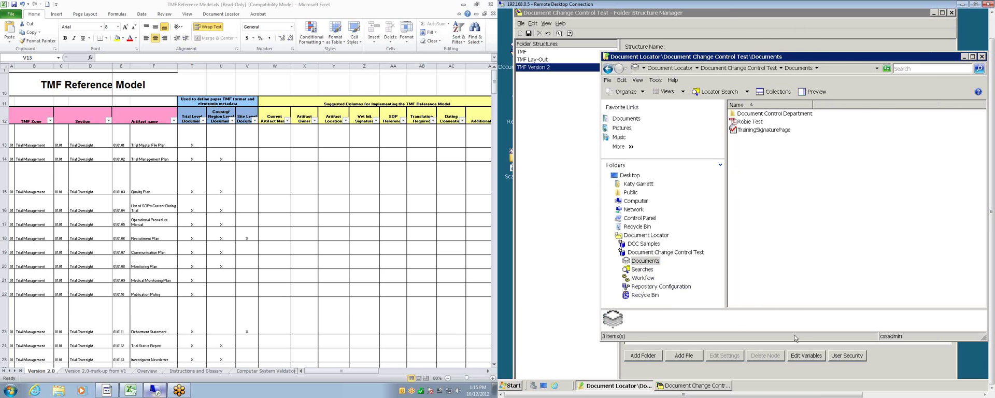
pyautogui.doubleClick(772, 116)
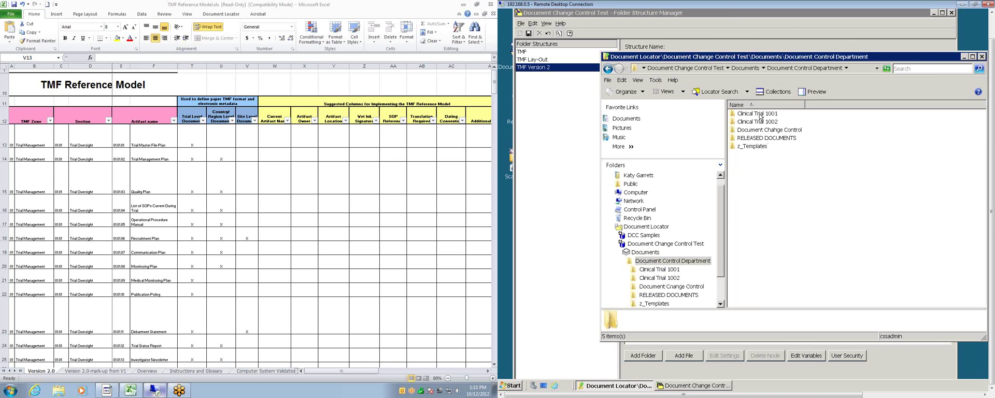
pyautogui.doubleClick(759, 118)
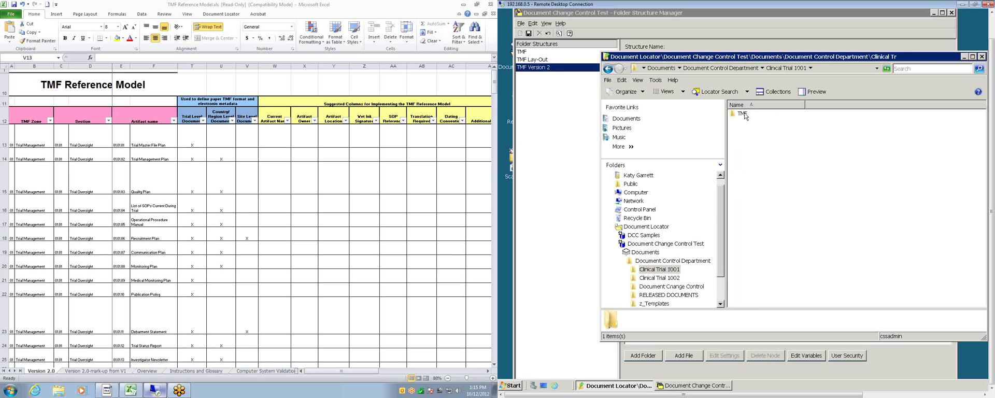
pyautogui.click(607, 69)
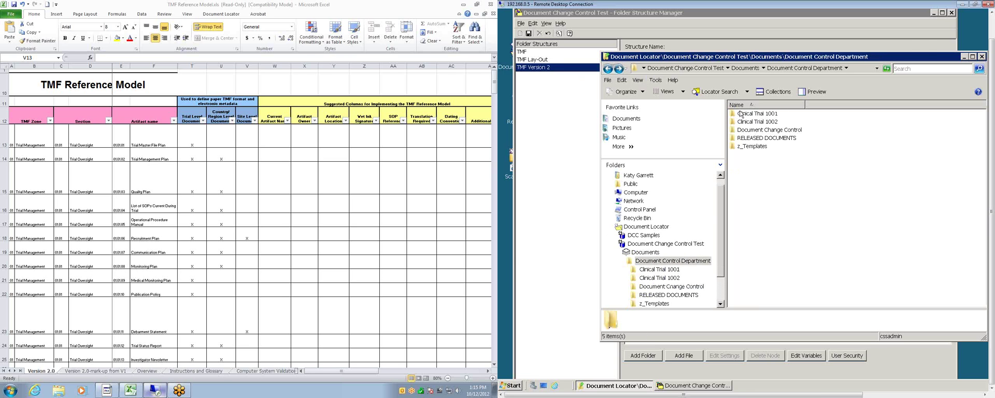
pyautogui.doubleClick(770, 122)
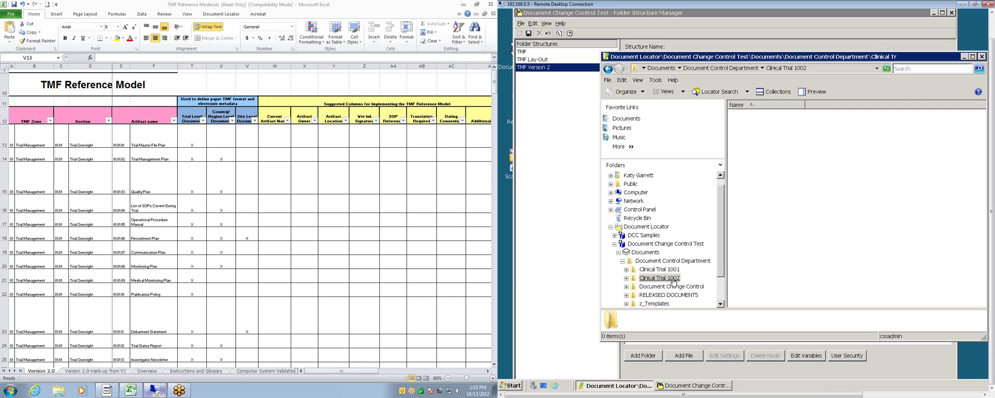
# In Clinical Trial 1002's Profiles properties, enable 'Apply folder profile changes to sub folders' and save.
pyautogui.rightClick(654, 280)
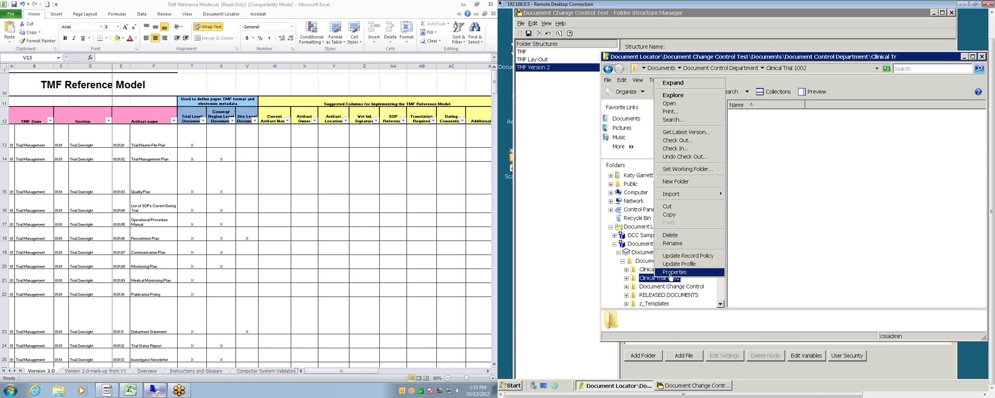
pyautogui.click(669, 275)
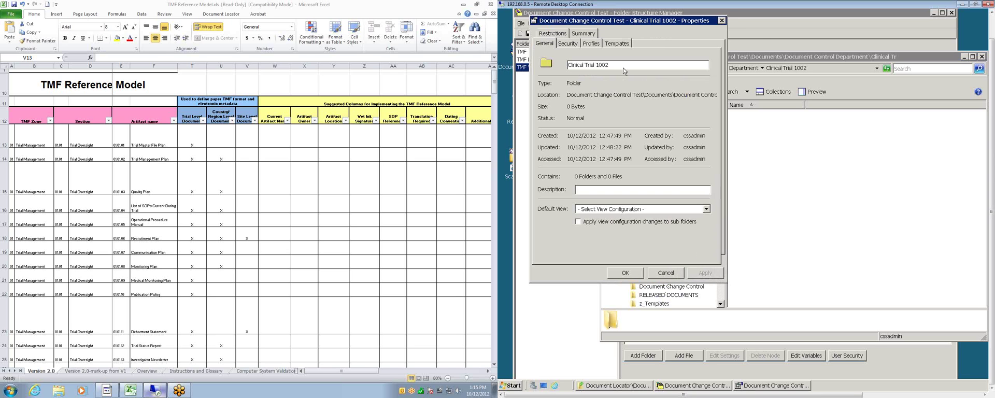
pyautogui.click(591, 43)
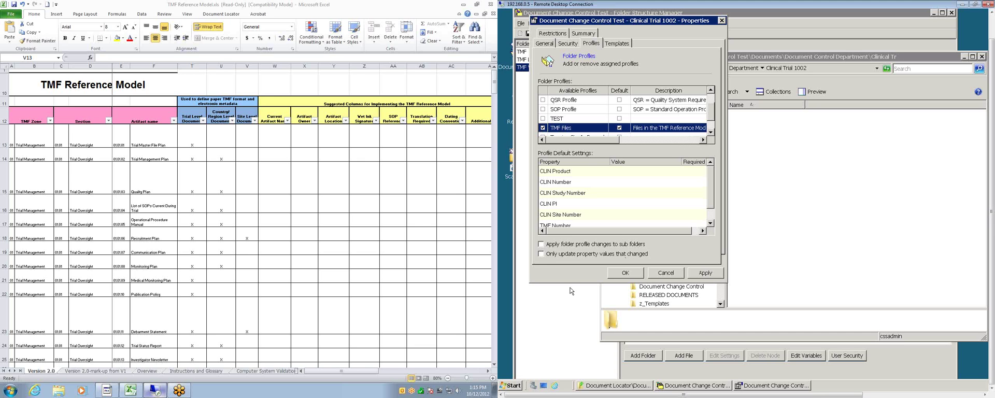
pyautogui.click(542, 245)
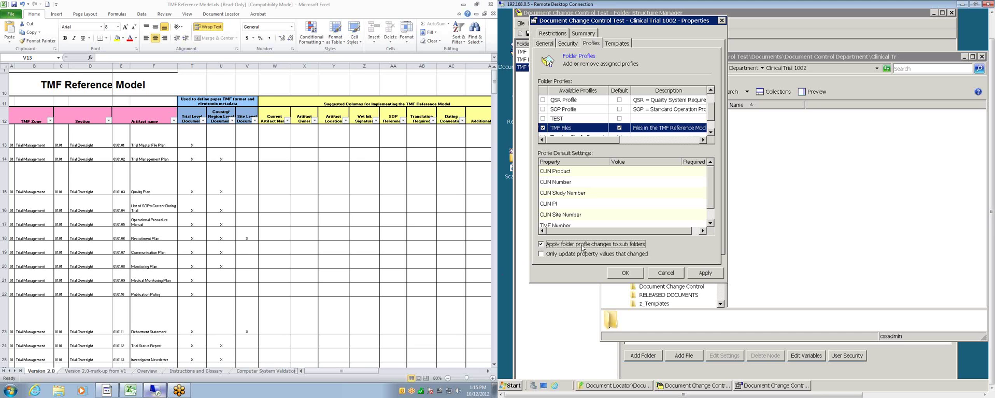
pyautogui.click(632, 276)
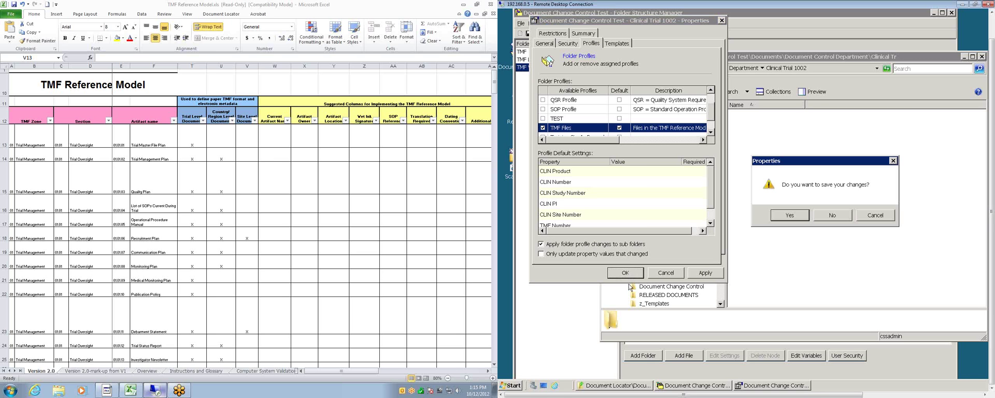
pyautogui.click(789, 216)
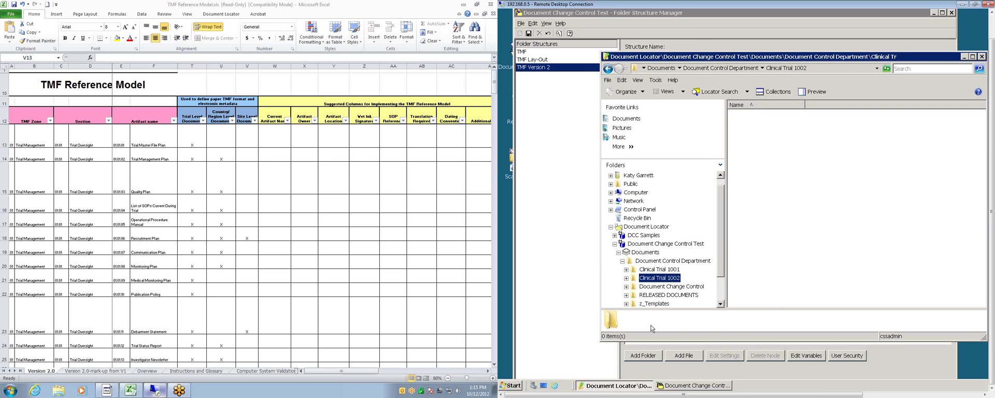
# Add a new folder '01.01.04 List of SOPs Current' under 01.01 Trial Oversight.
pyautogui.click(599, 302)
pyautogui.rightClick(695, 127)
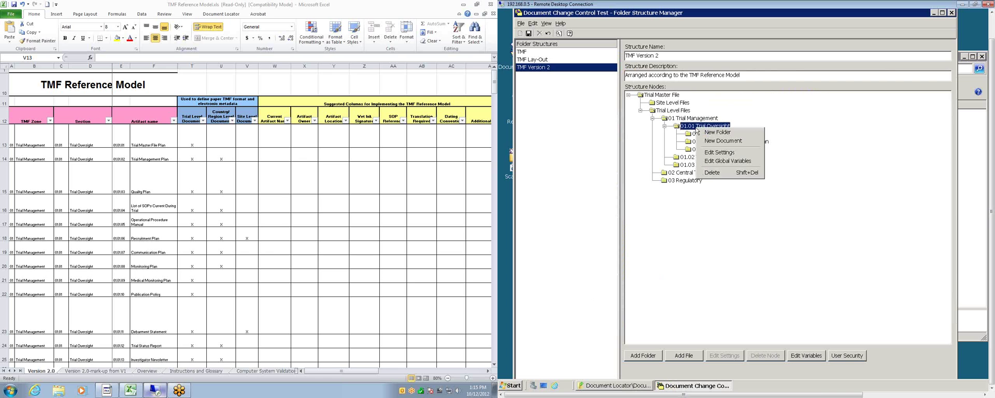
pyautogui.click(702, 132)
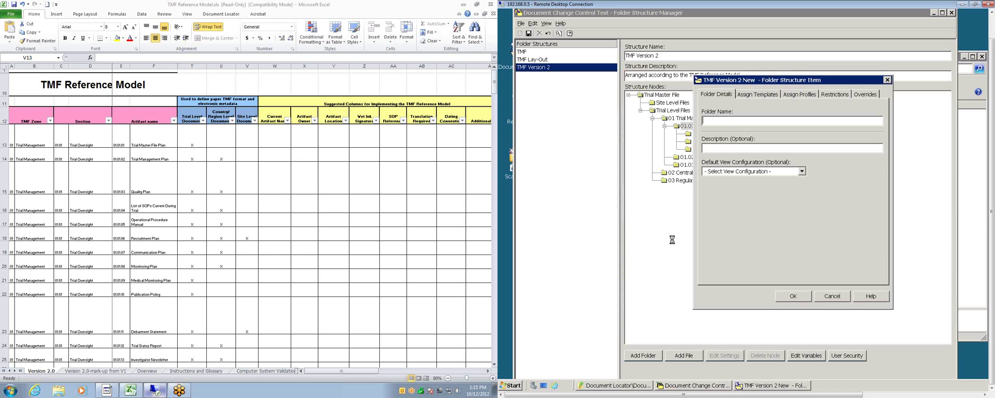
pyautogui.write('01')
pyautogui.write('ent')
# Assign the TMF Files profile to the new folder, save the structure and close the manager.
pyautogui.click(801, 96)
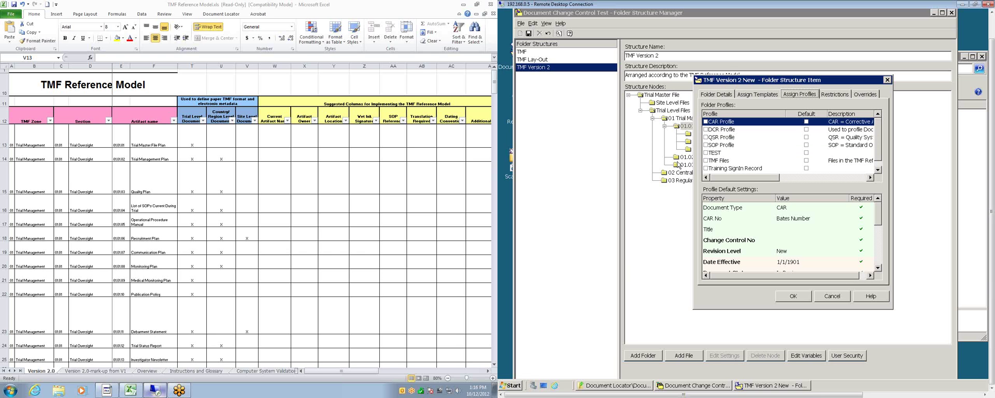
pyautogui.click(705, 160)
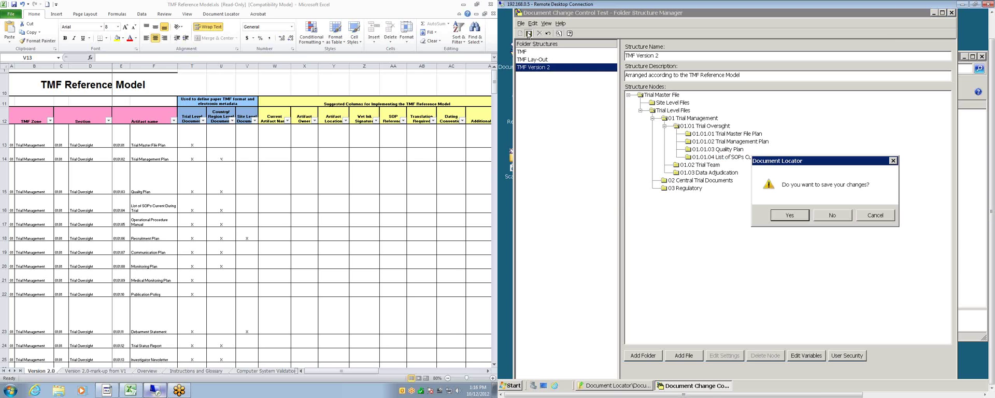
pyautogui.click(784, 215)
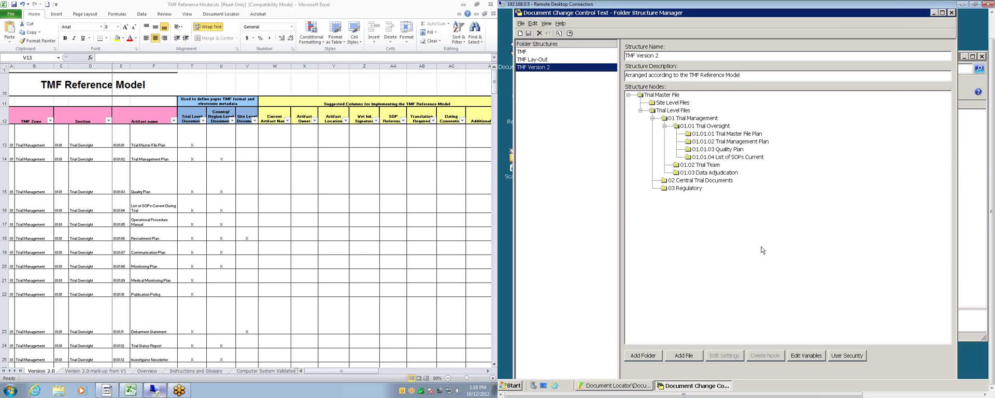
pyautogui.click(951, 12)
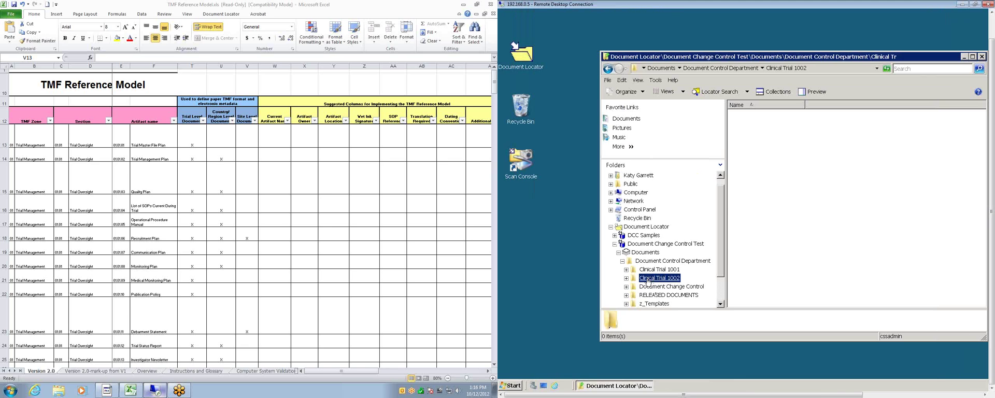
# Create a new folder structure from TMF Version 2 inside the empty Clinical Trial 1002 folder.
pyautogui.rightClick(764, 154)
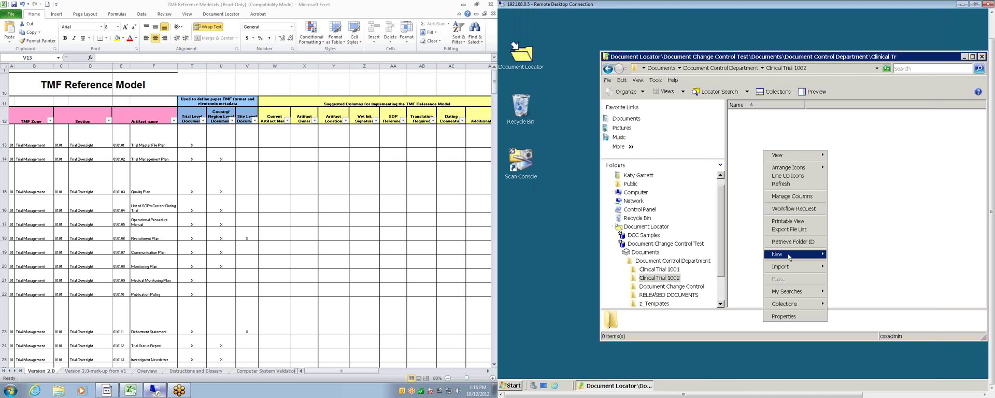
pyautogui.moveTo(791, 254)
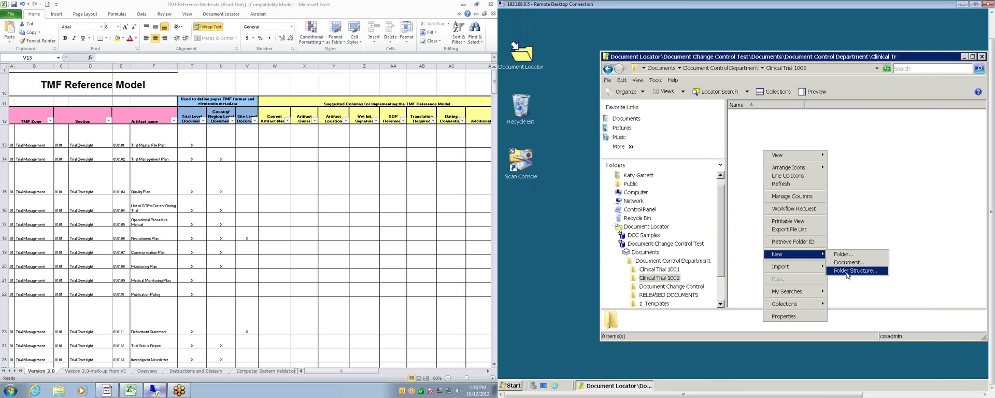
pyautogui.click(848, 271)
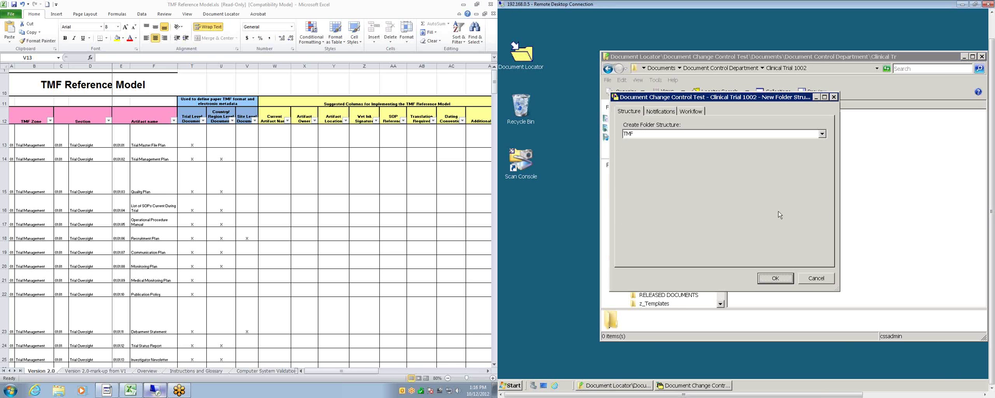
pyautogui.click(821, 135)
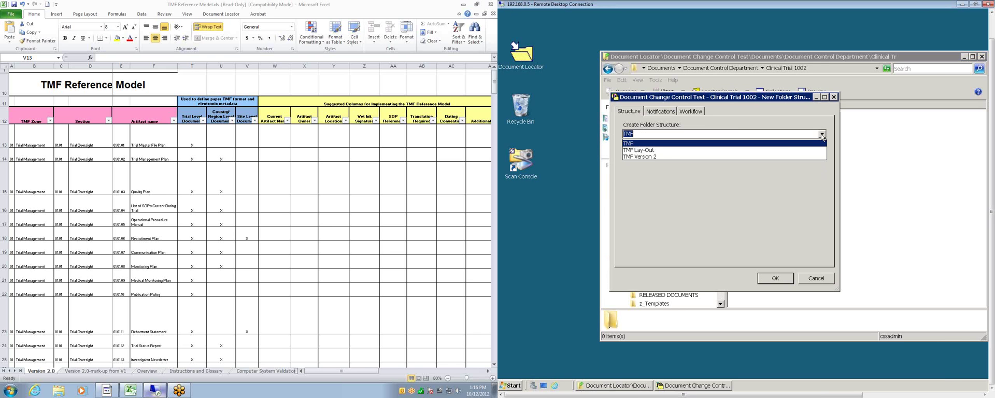
pyautogui.click(655, 156)
pyautogui.click(766, 278)
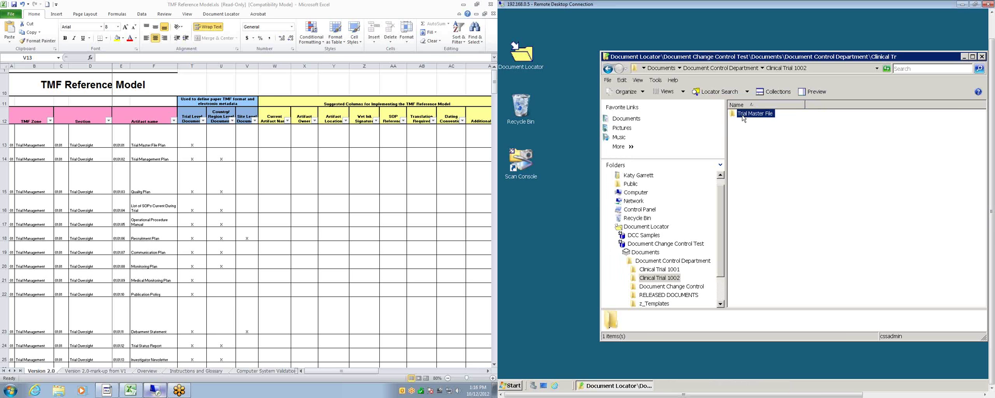
# Browse Trial Master File, check Site Level Files, then open Trial Level Files > 01 Trial Management.
pyautogui.doubleClick(746, 116)
pyautogui.doubleClick(753, 116)
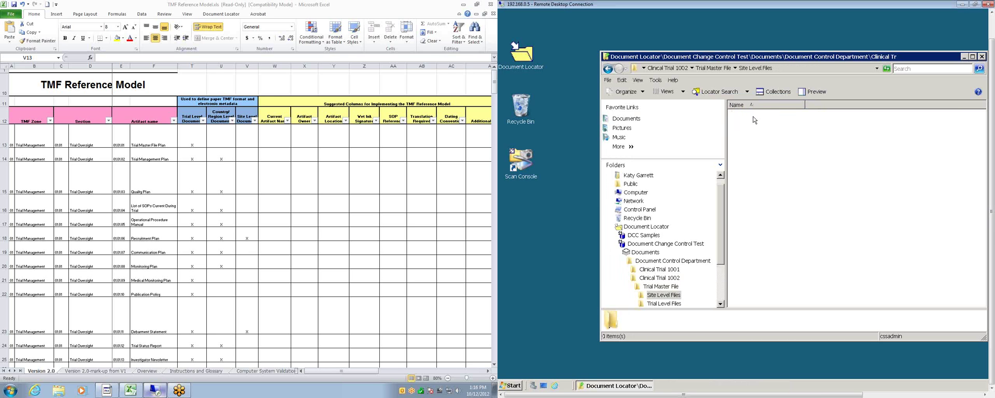
pyautogui.click(607, 68)
pyautogui.doubleClick(755, 123)
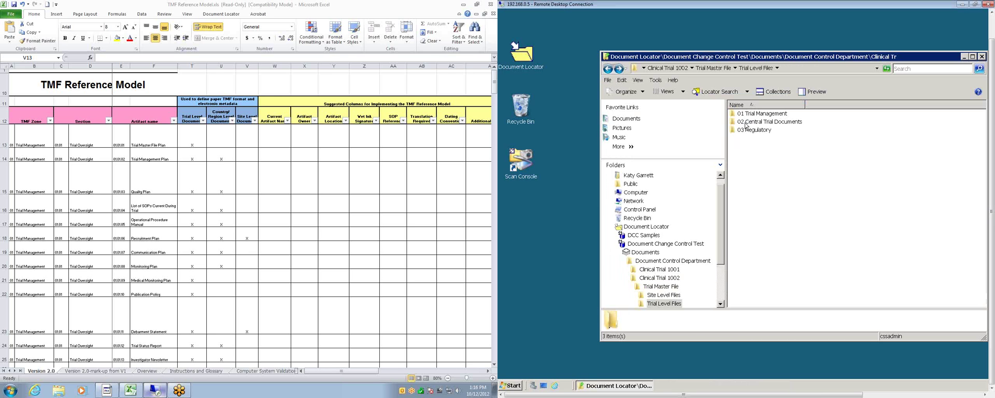
pyautogui.doubleClick(757, 114)
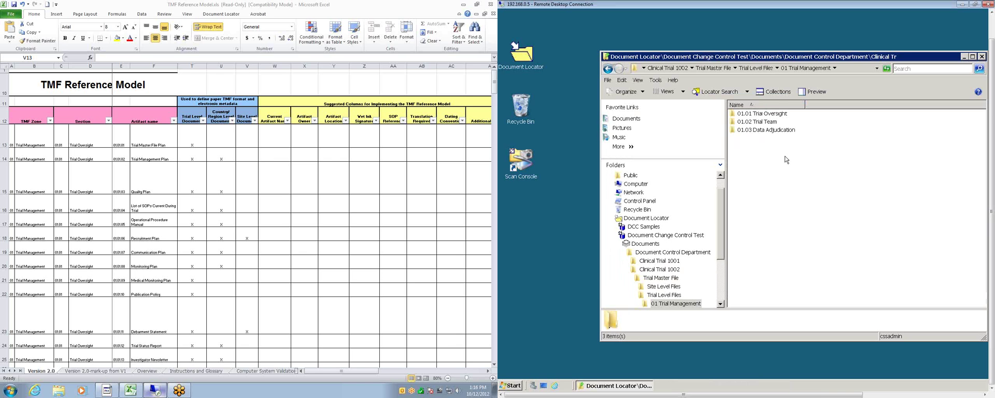